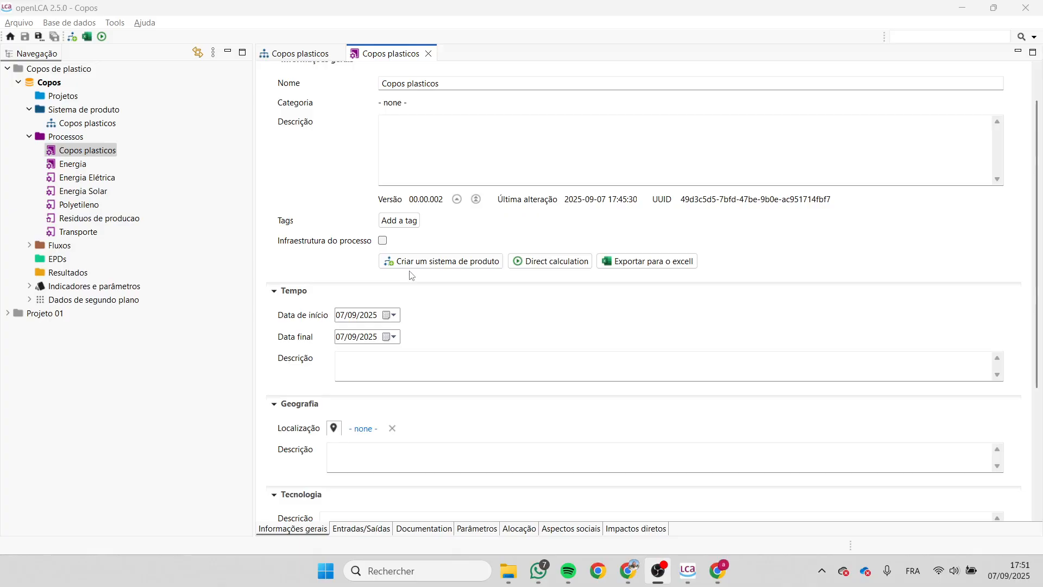
- Set the Copos plasticos process location to Brazil, North-eastern grid - BR-NE-Grid from the Electricity group
scroll(382, 293, down, 2)
scroll(381, 301, down, 2)
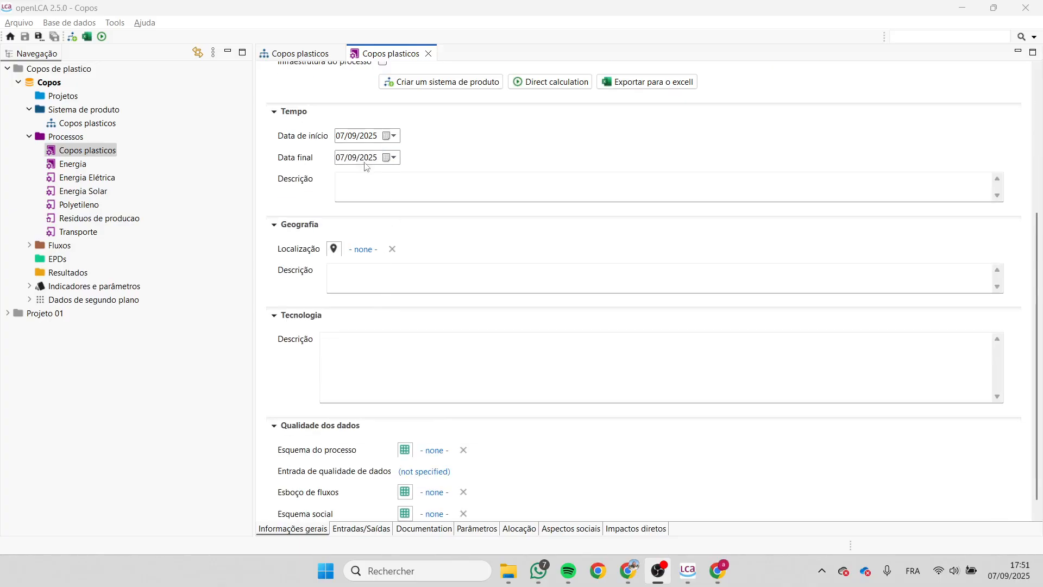
scroll(369, 161, down, 1)
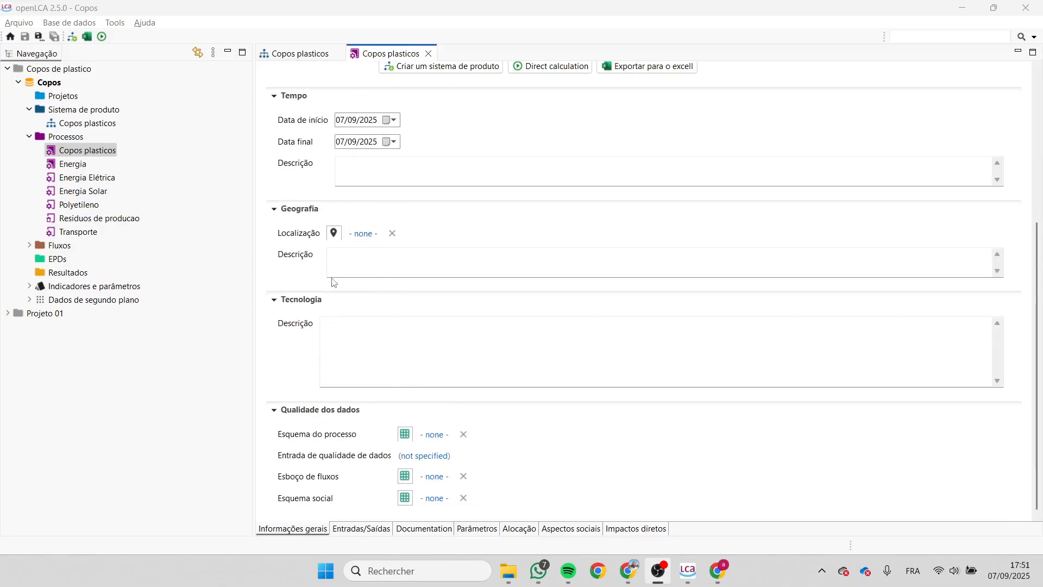
click(362, 169)
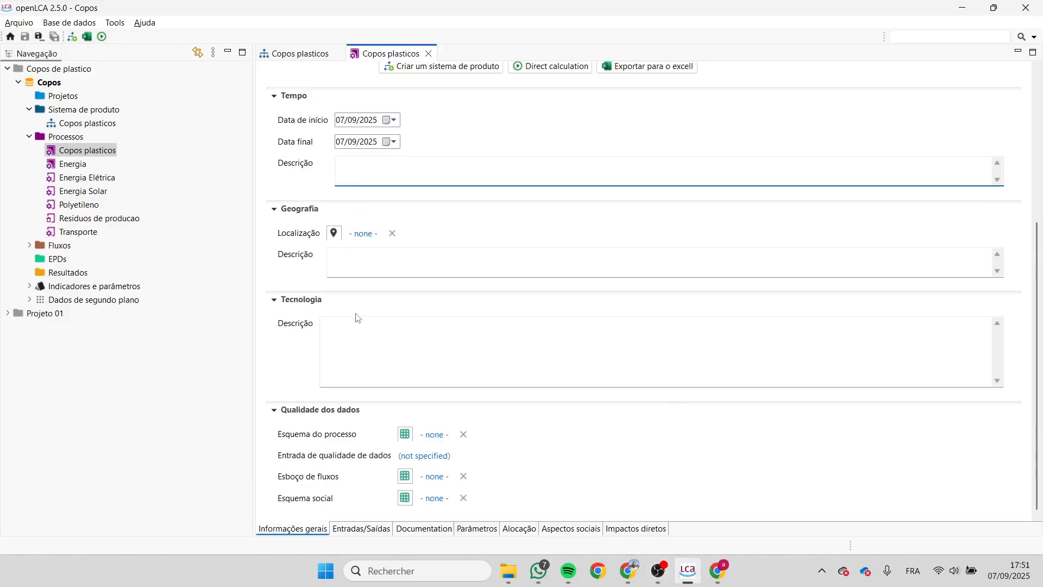
click(364, 234)
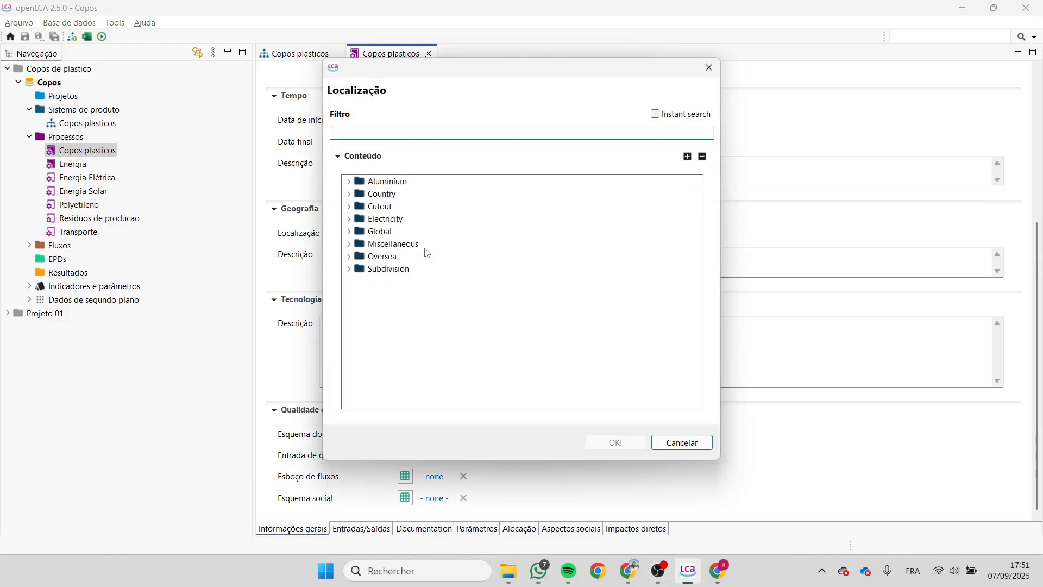
click(350, 219)
click(360, 231)
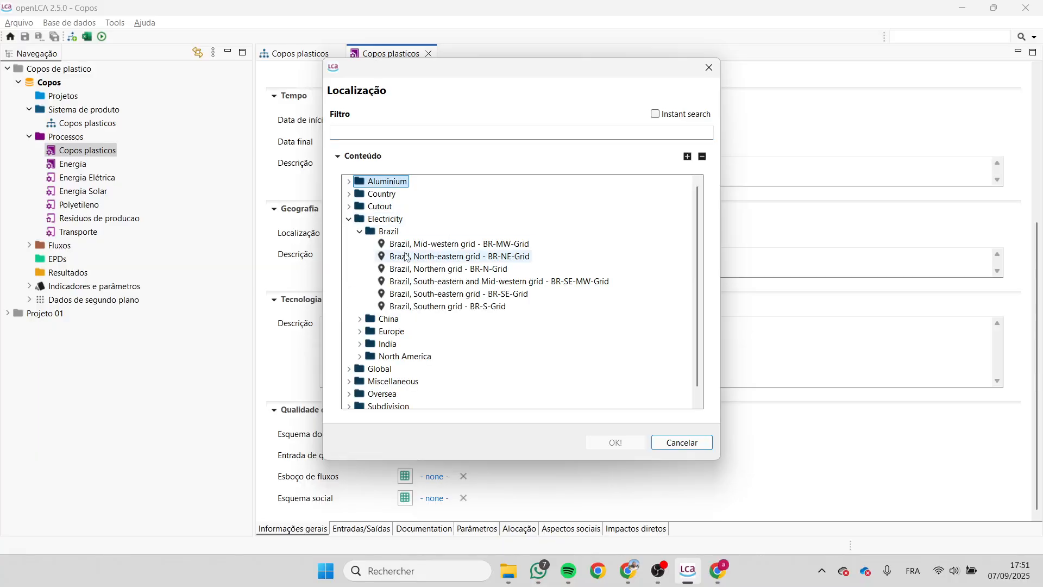
click(411, 256)
click(612, 441)
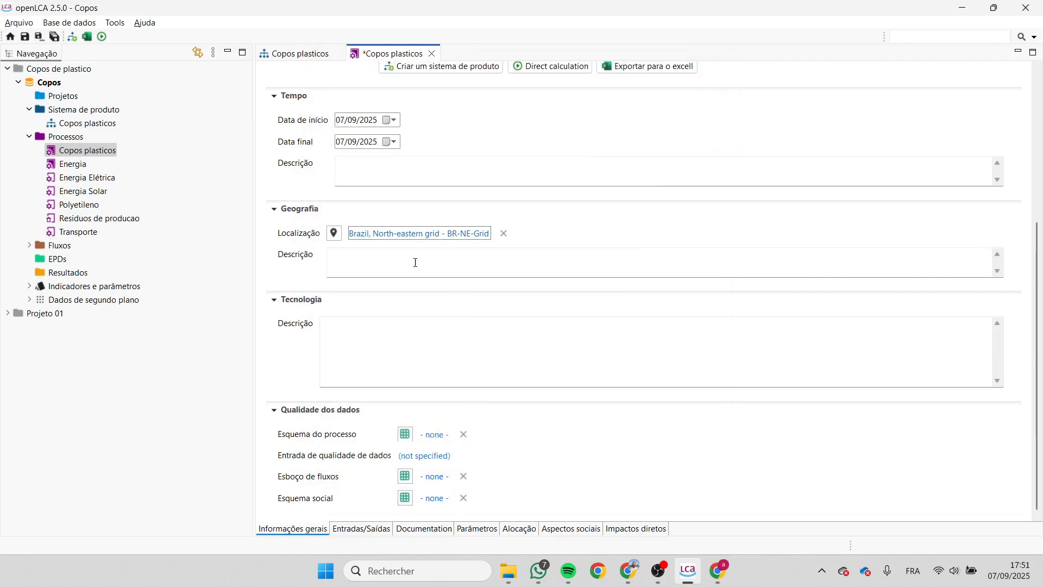
- View the data quality systems available for the process's flow schema (Esboço de fluxos) without assigning one
click(382, 257)
click(364, 320)
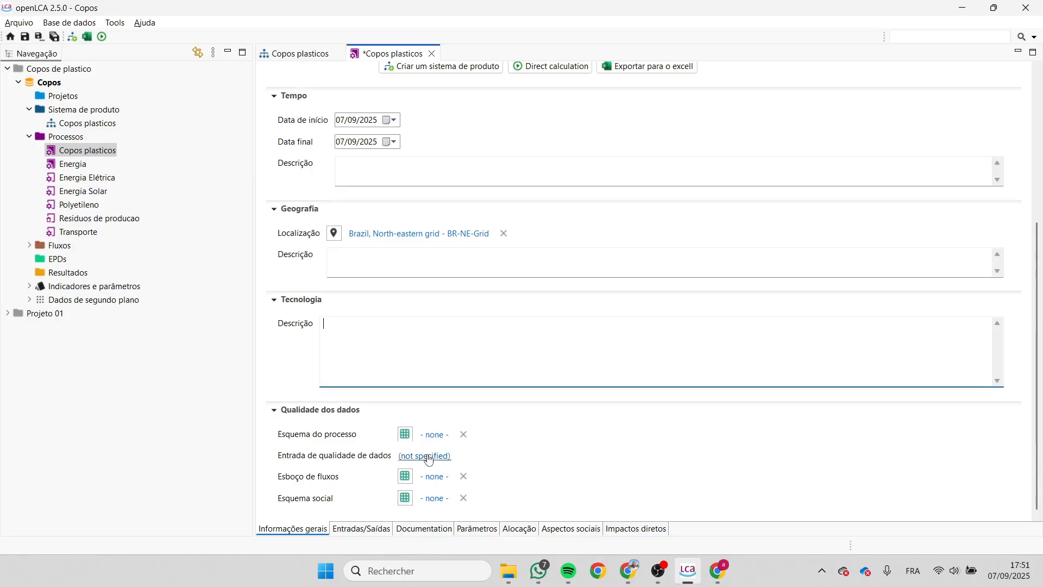
click(434, 480)
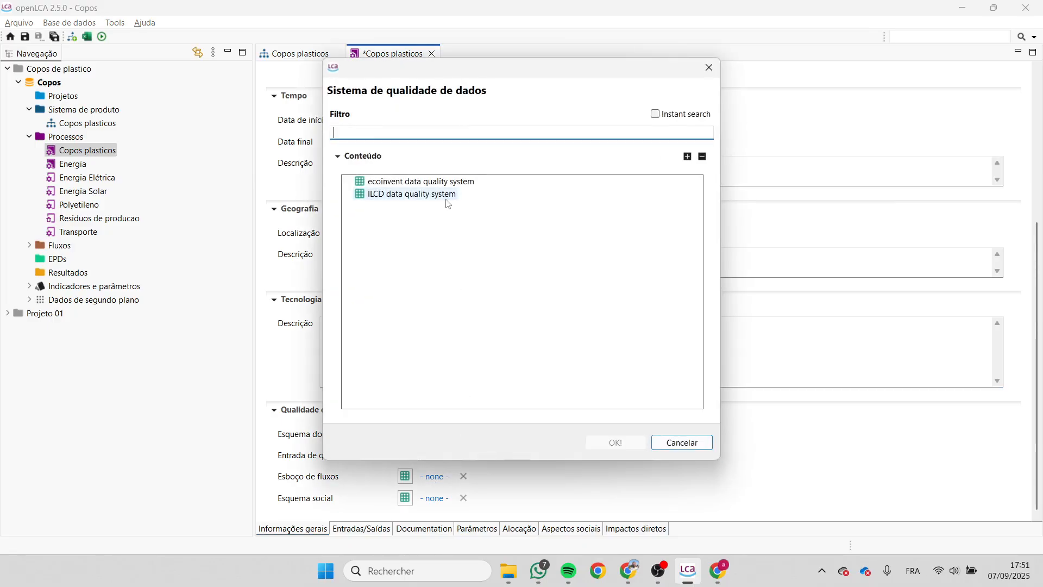
click(674, 444)
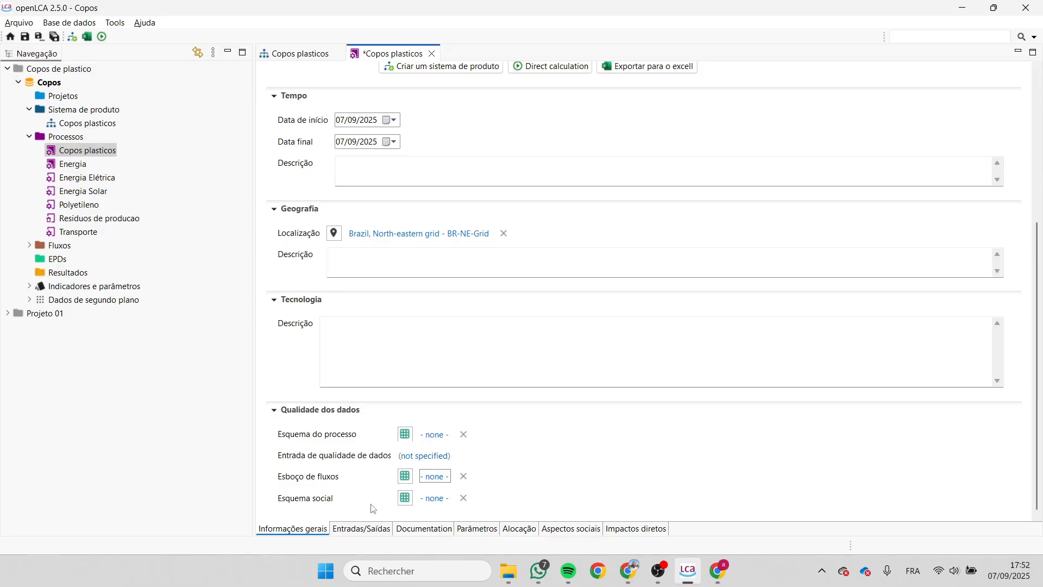
- Examine the process's inputs and outputs and the LCI method, data source and completeness sections of its documentation
click(363, 529)
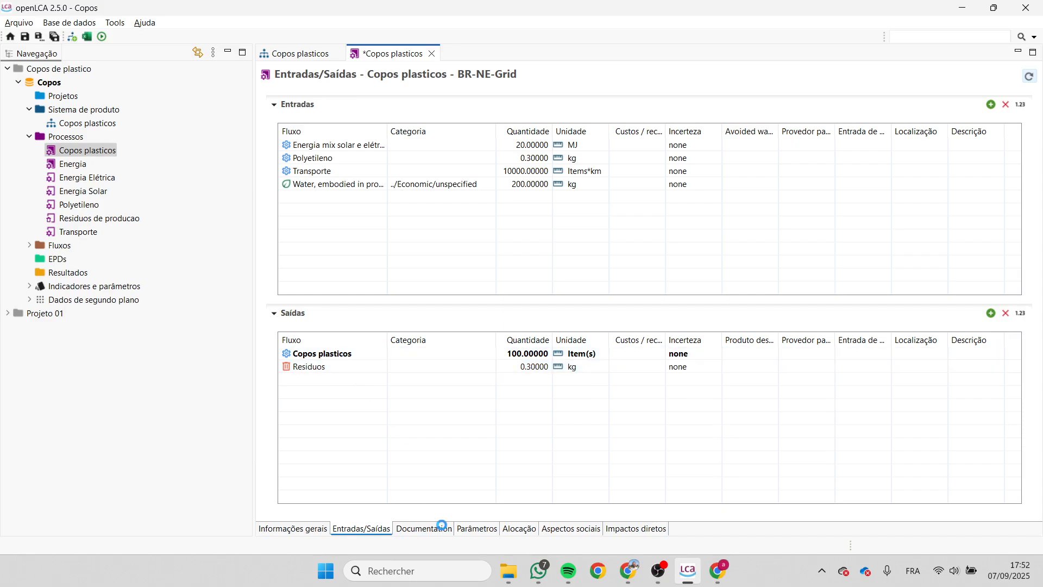
click(443, 524)
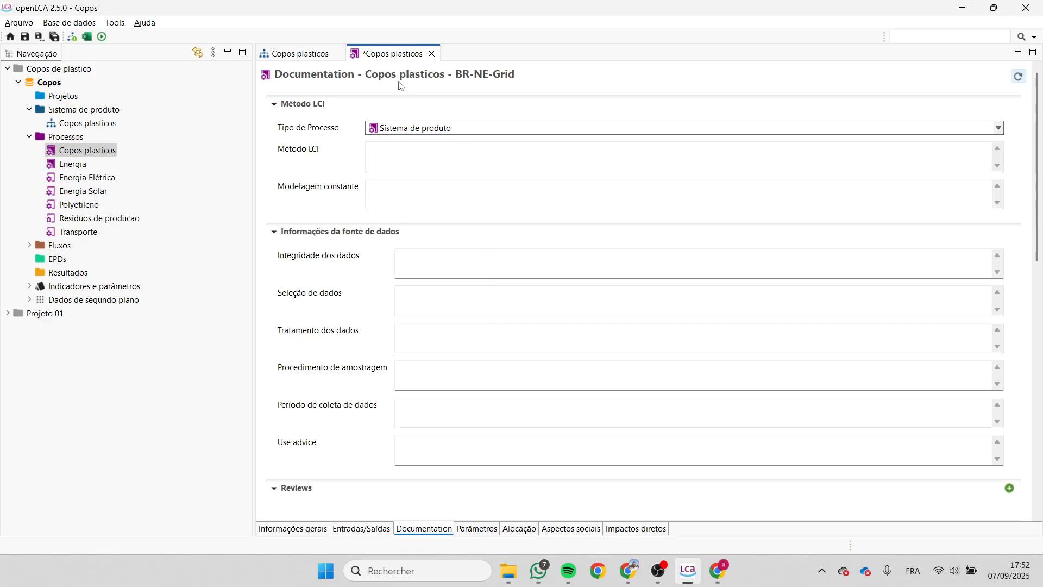
scroll(385, 235, down, 5)
scroll(384, 238, down, 3)
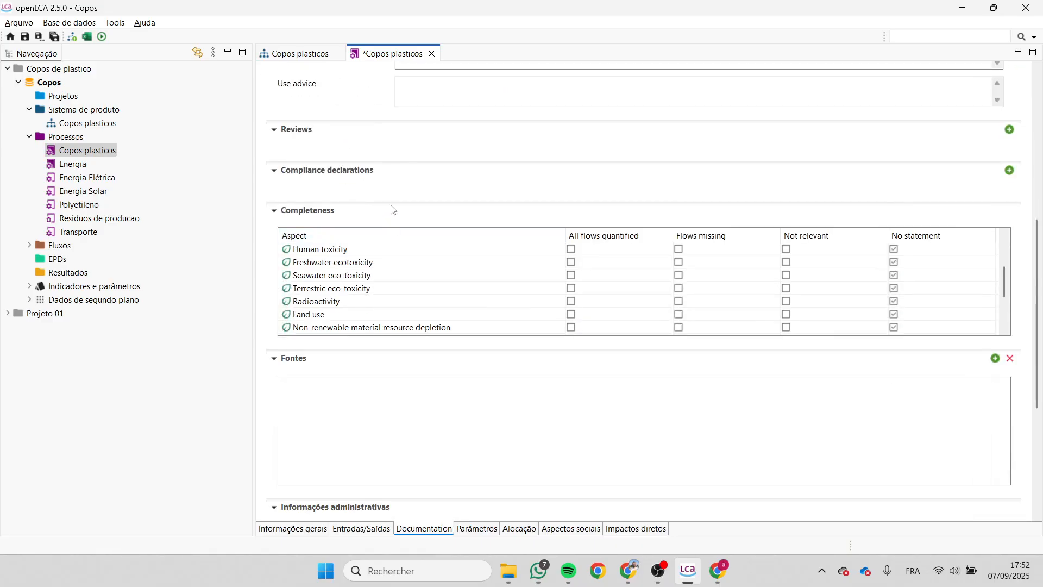
scroll(391, 216, down, 3)
scroll(395, 187, up, 10)
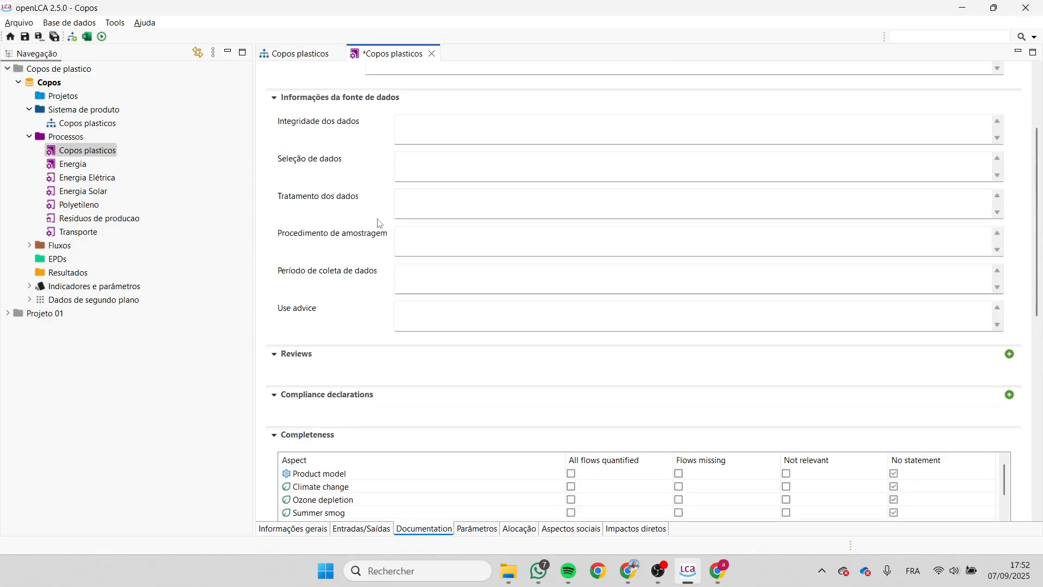
click(378, 159)
click(394, 194)
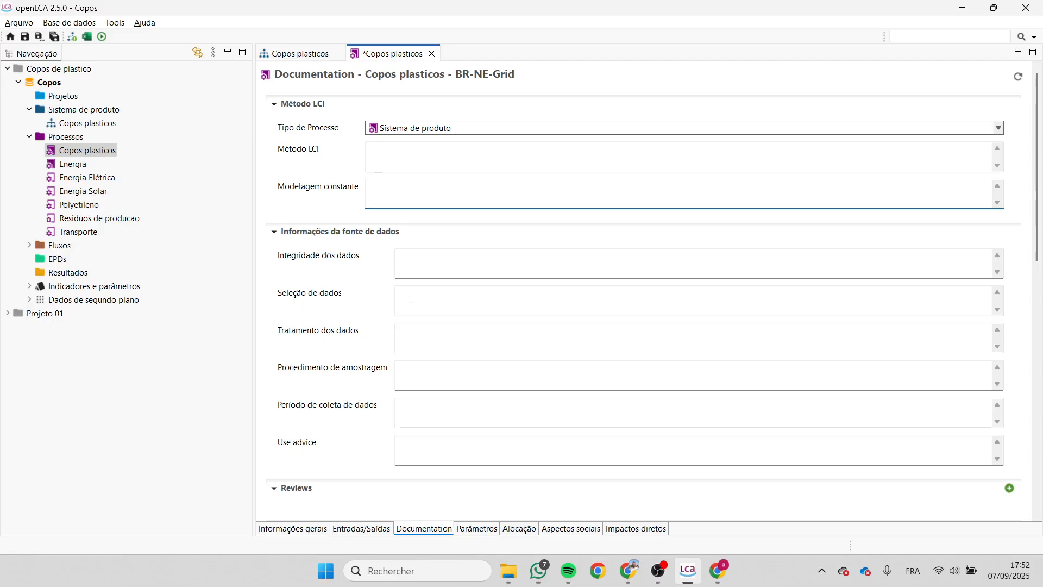
- Check the available process types, keeping Sistema de produto selected
click(437, 130)
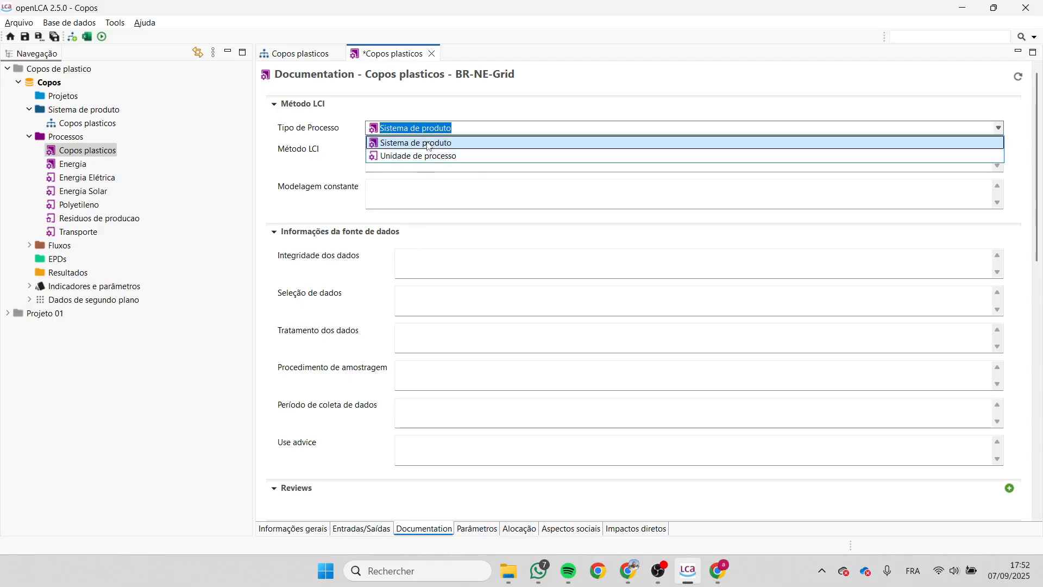
click(428, 144)
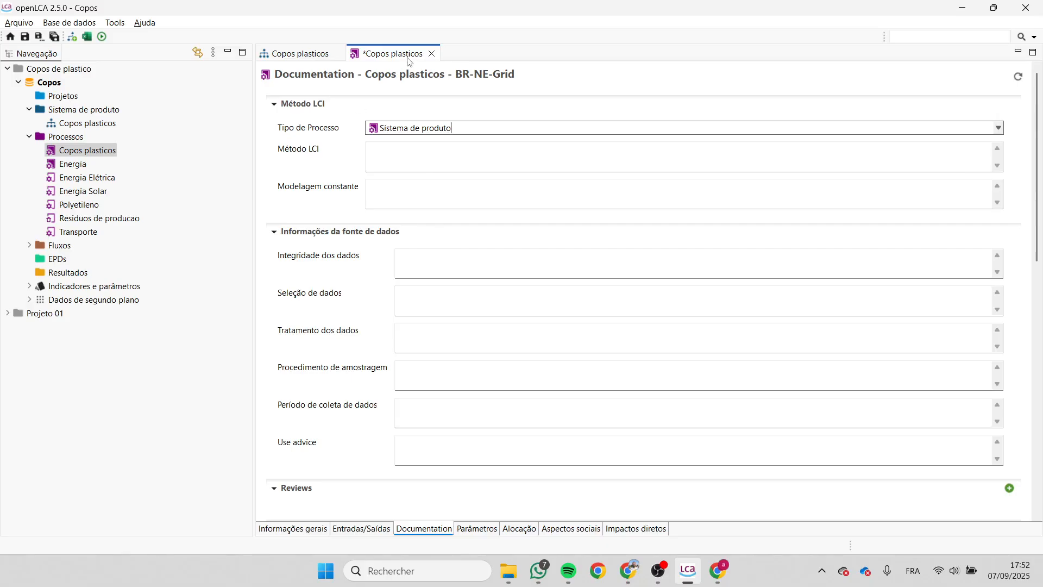
click(446, 131)
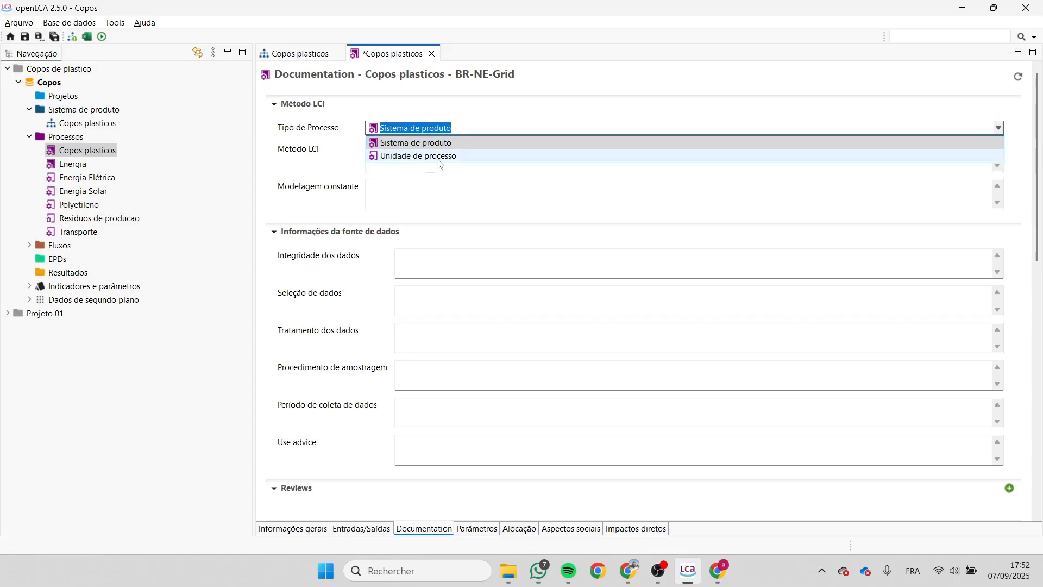
click(447, 129)
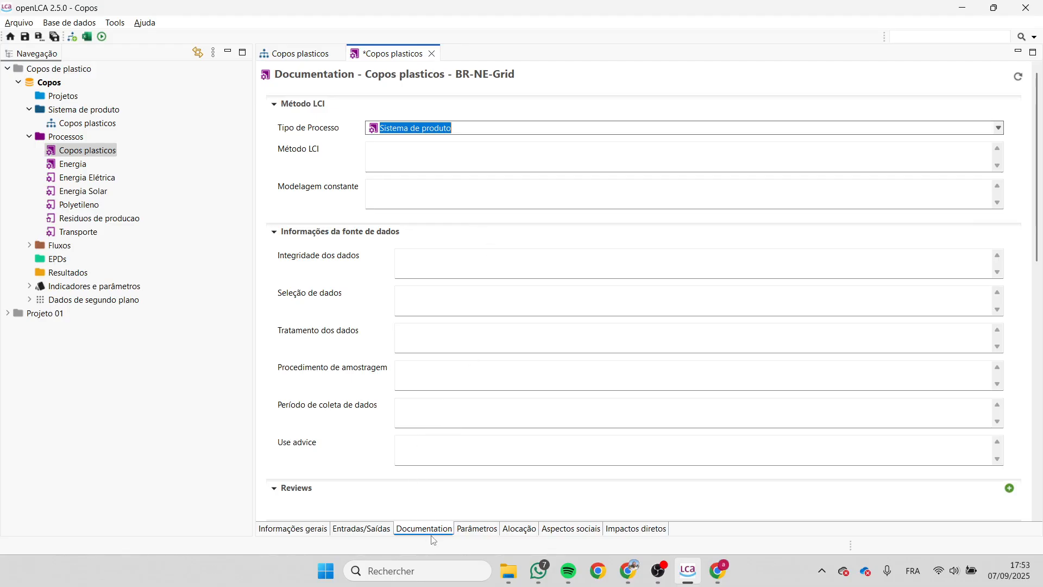
- Add an input parameter named distancia to the Copos plasticos process
click(492, 530)
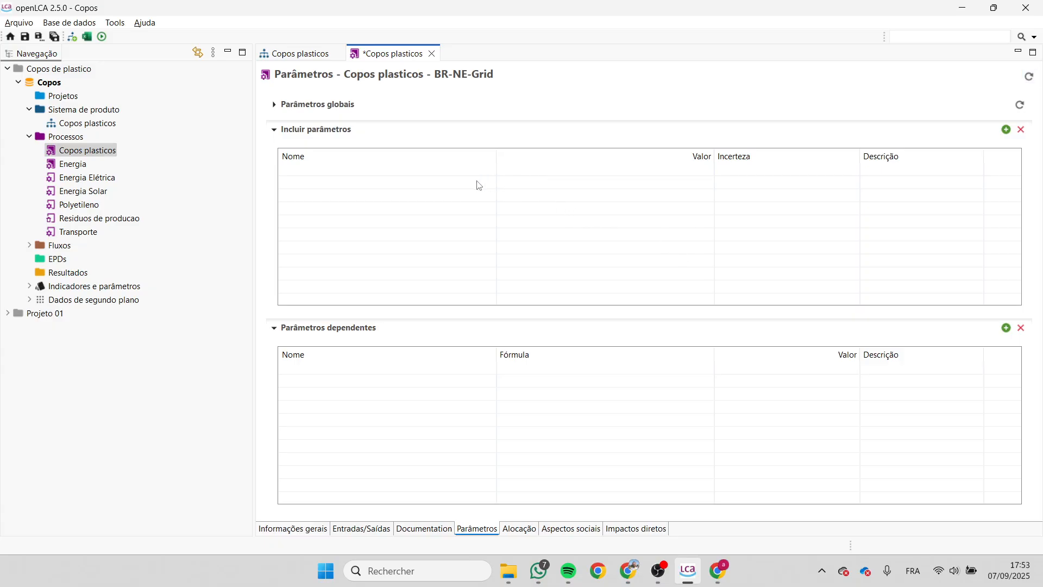
click(1006, 130)
click(447, 171)
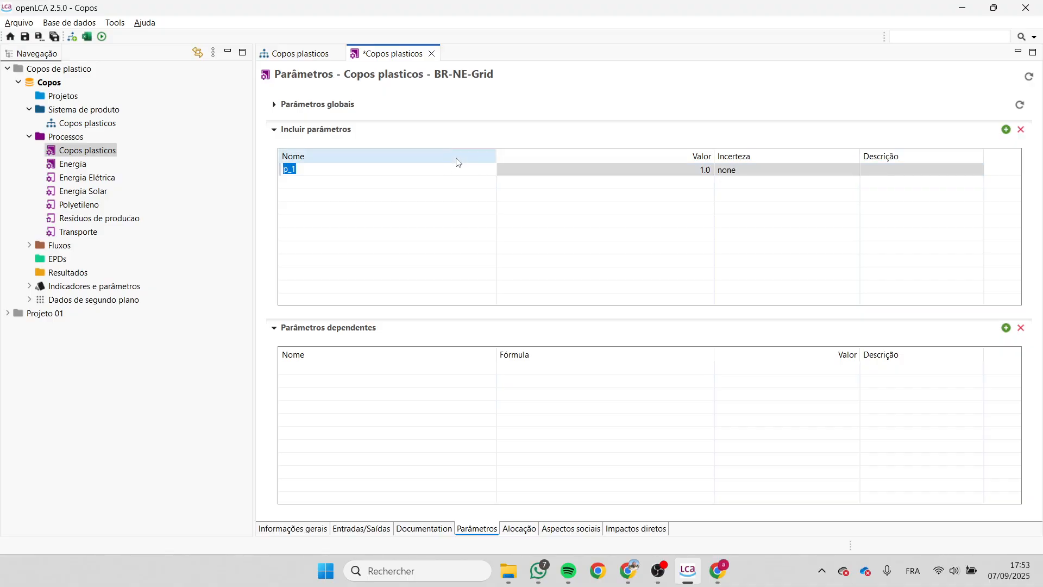
text(distancia)
key(Return)
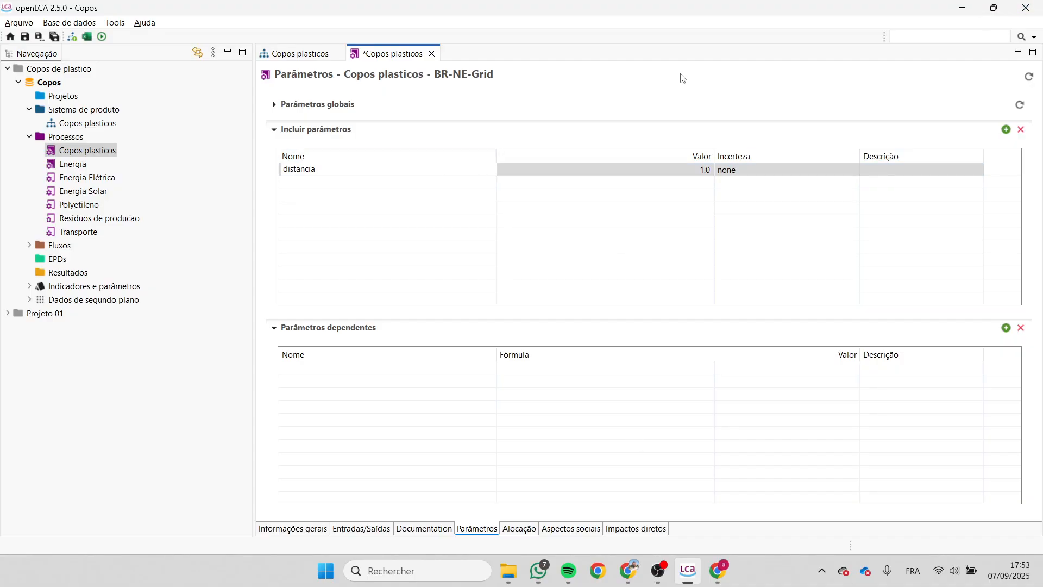
- Set the distancia parameter's value to 150 and its description to Km
click(705, 170)
text(150)
key(Return)
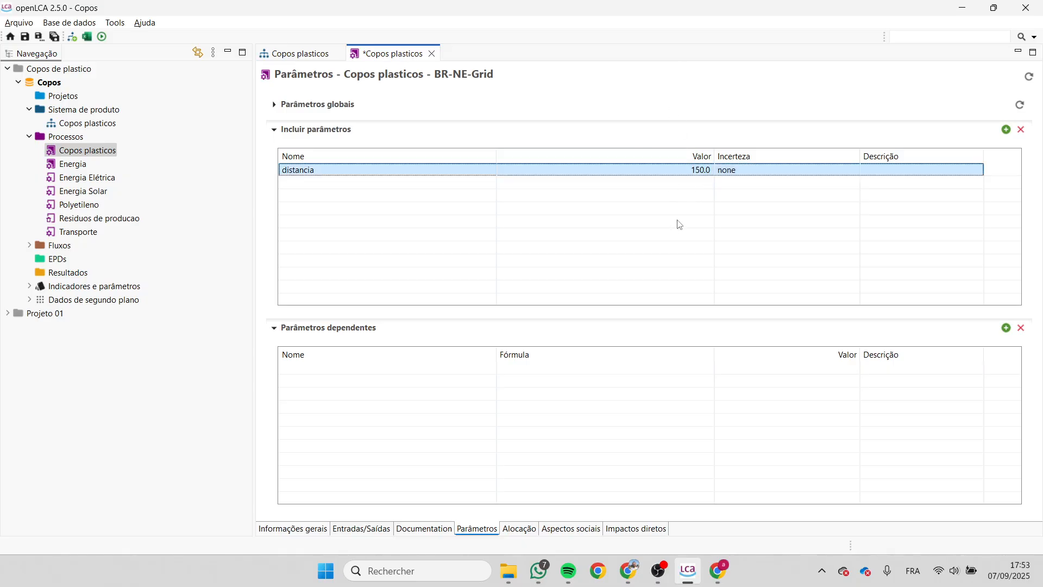
click(894, 169)
text(Km)
key(Return)
- Add a dependent parameter with the formula distancia /15
double_click(472, 374)
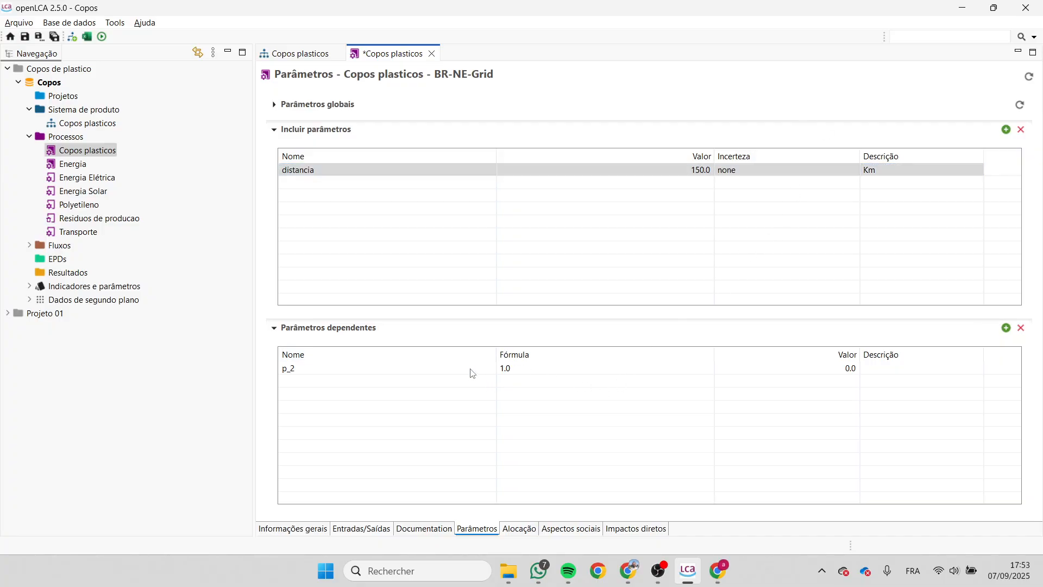
click(528, 368)
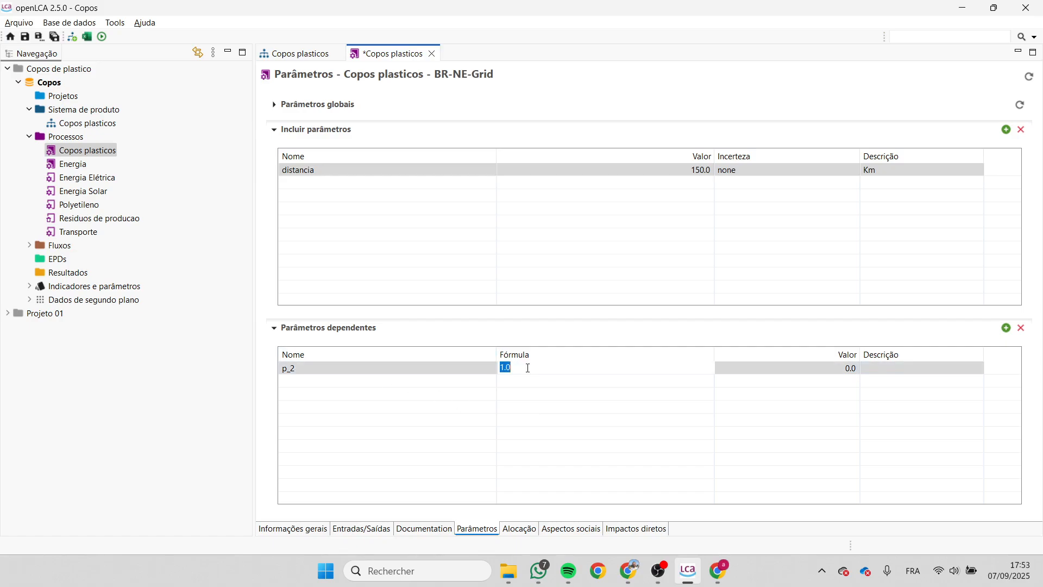
key(BackSpace)
text(d)
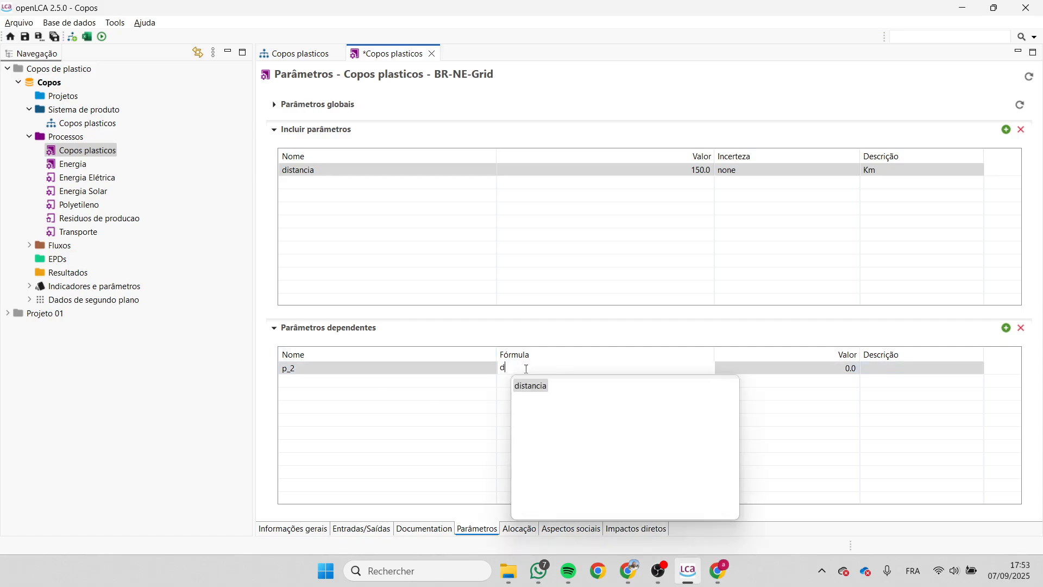
double_click(532, 386)
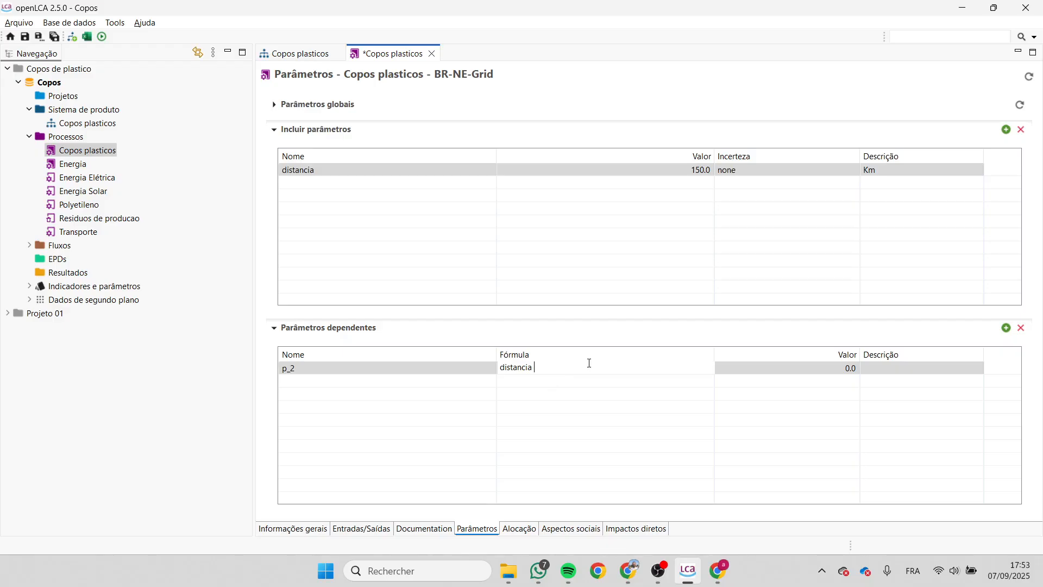
text(/15)
key(Return)
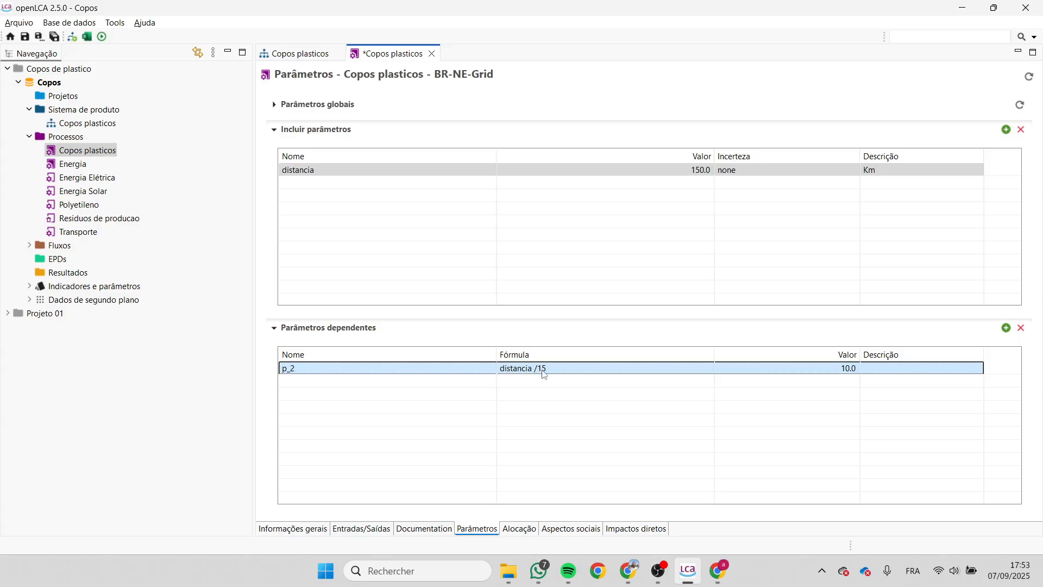
- Set the quantity of the Transporte input flow to the dependent parameter p_2
click(367, 529)
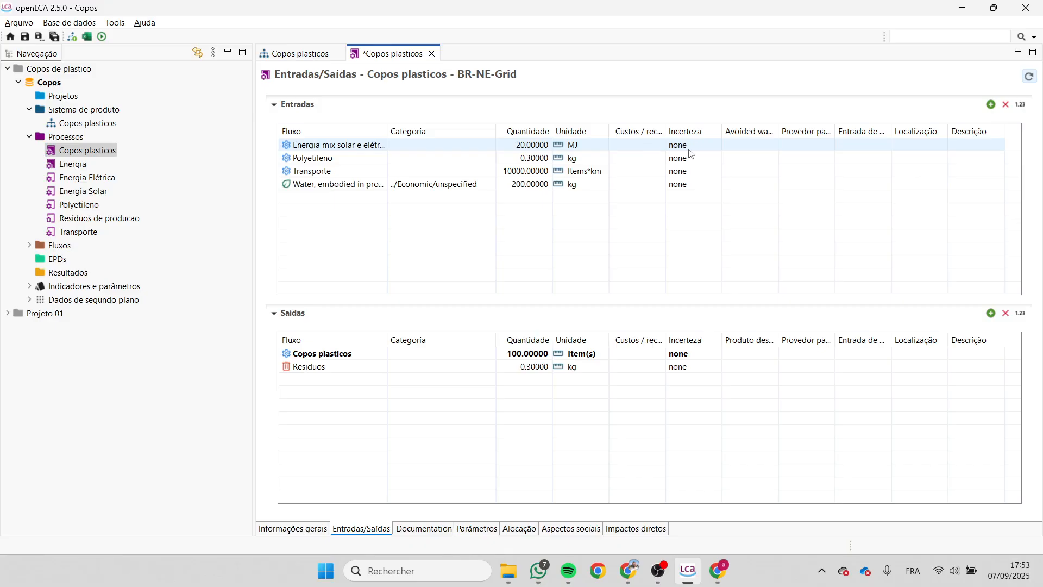
click(625, 145)
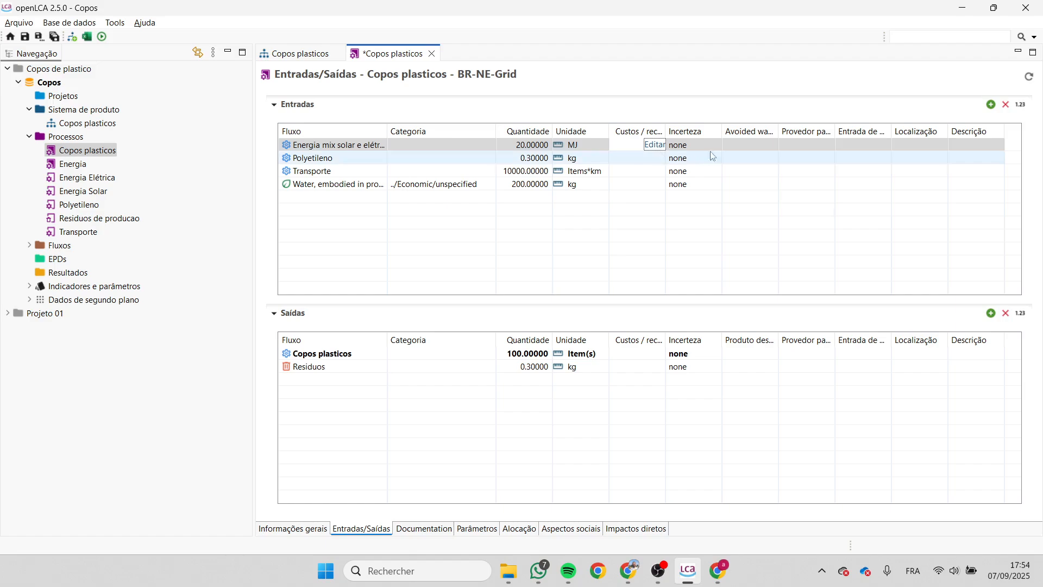
click(750, 147)
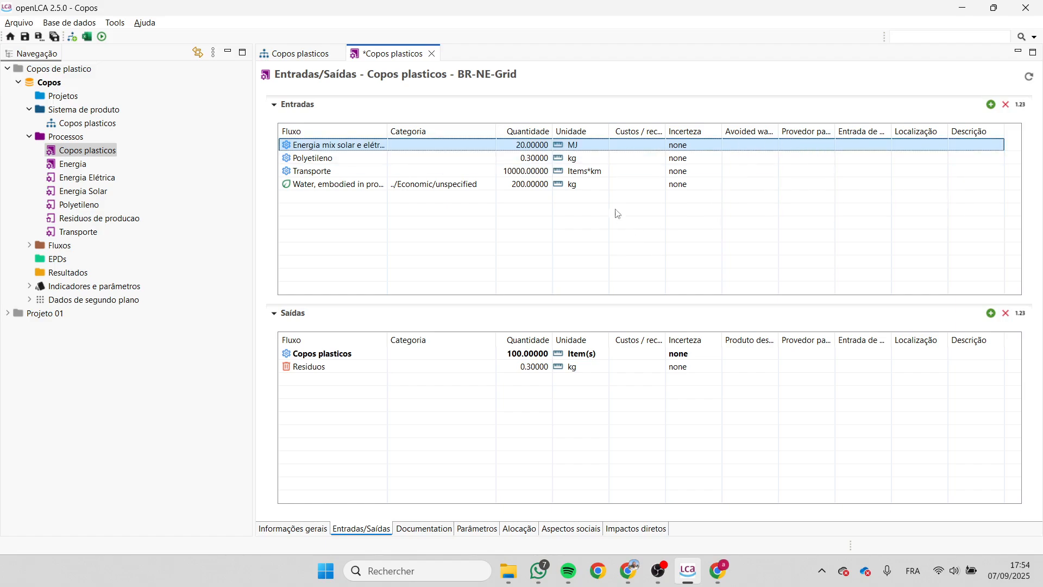
click(529, 147)
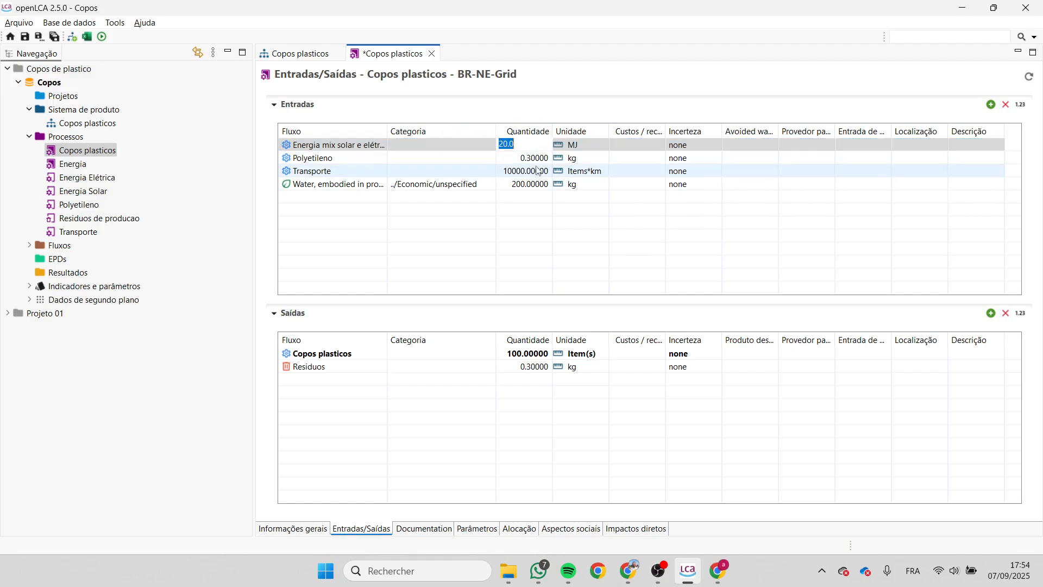
click(530, 157)
click(531, 170)
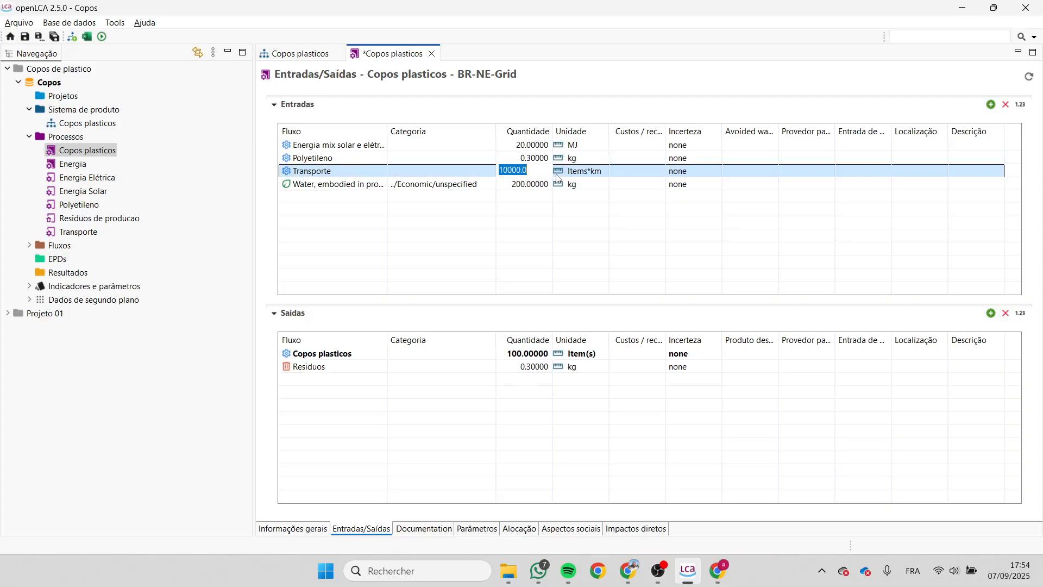
text(p)
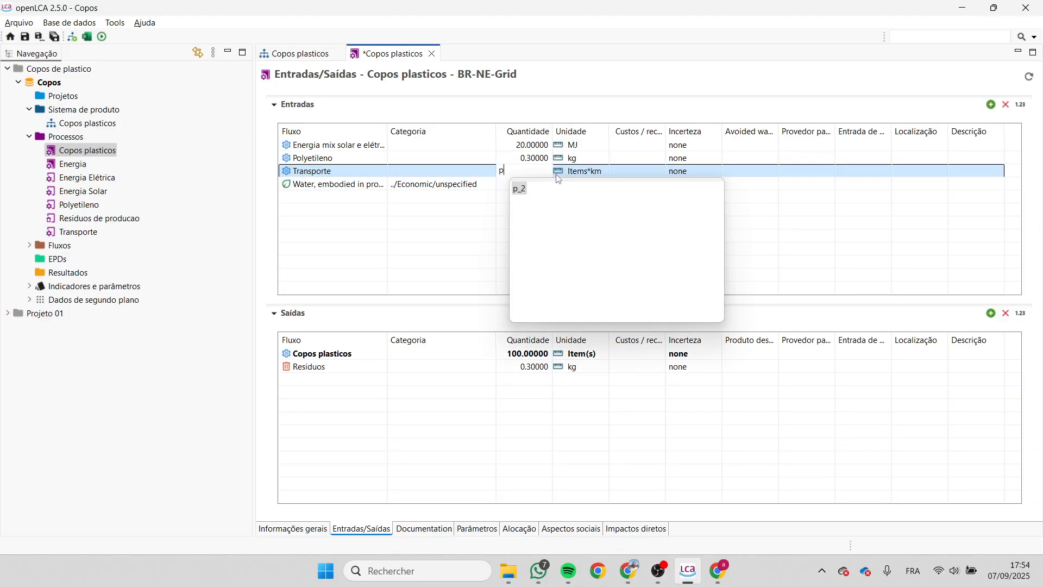
double_click(519, 188)
key(Return)
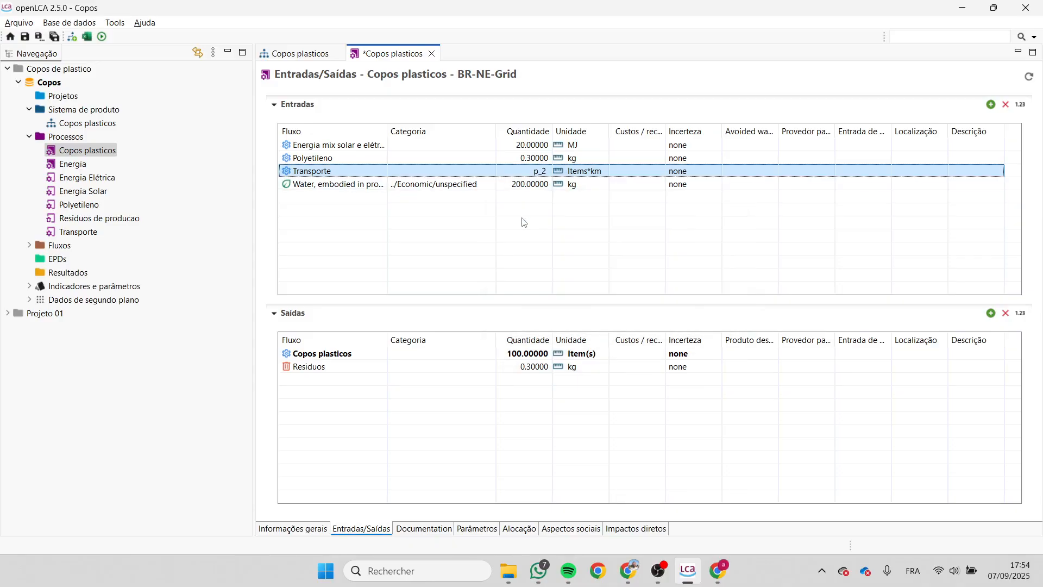
- Review the Copos plasticos process's parameters, inputs and outputs, allocation, social aspects and direct impacts
click(518, 529)
click(486, 528)
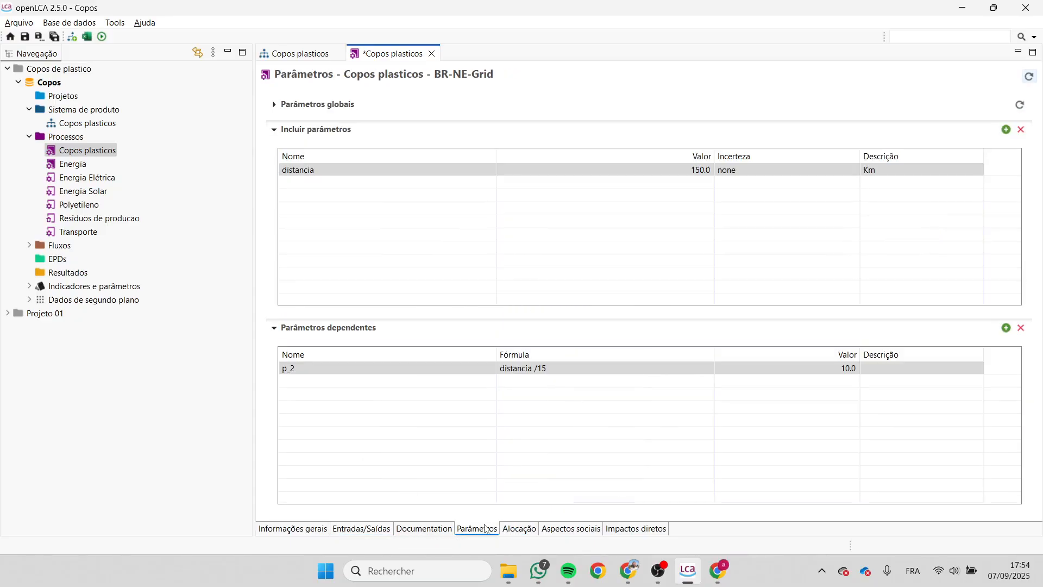
click(318, 531)
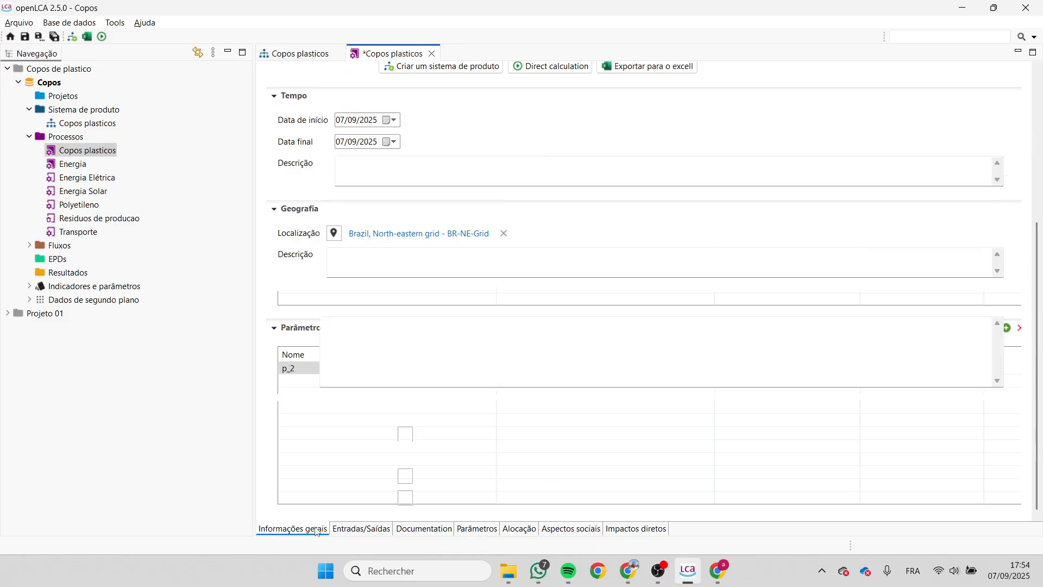
click(360, 530)
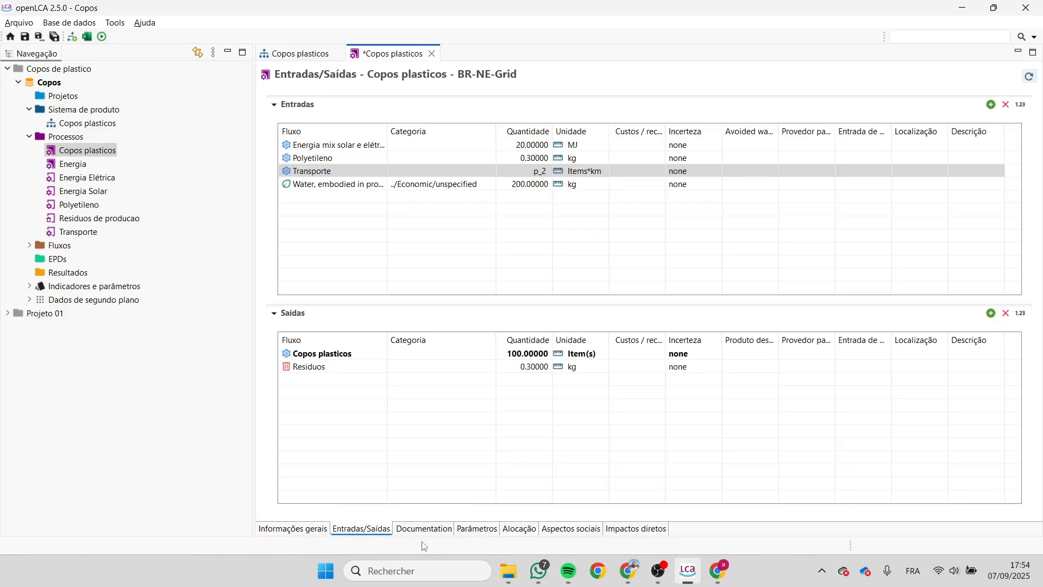
click(492, 529)
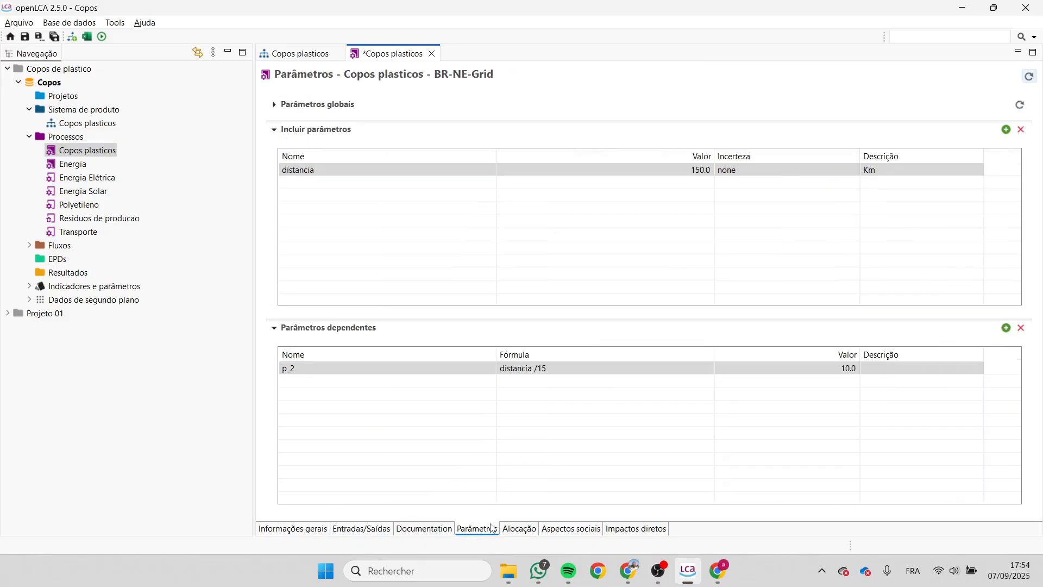
click(519, 530)
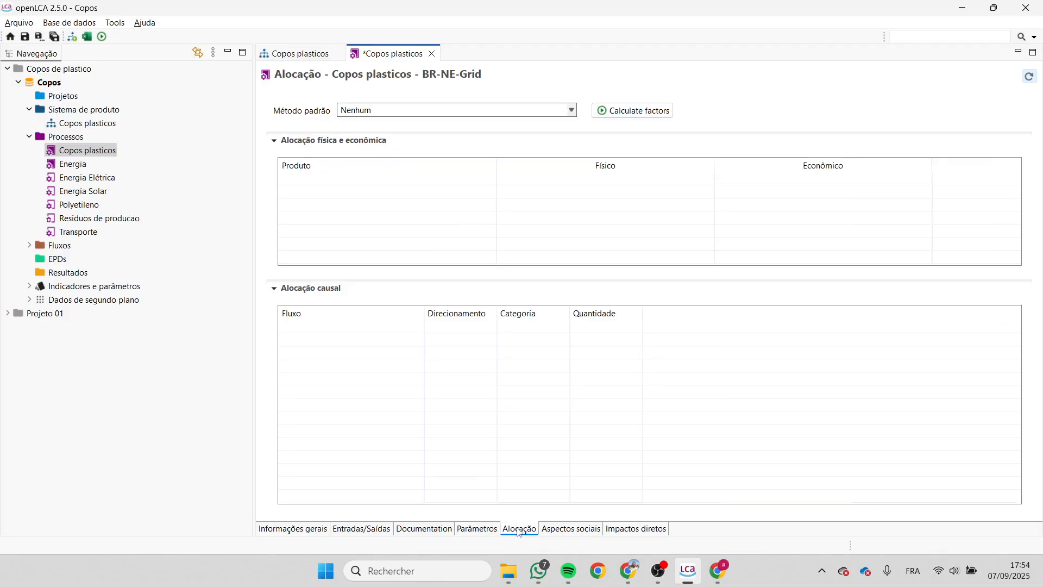
click(486, 533)
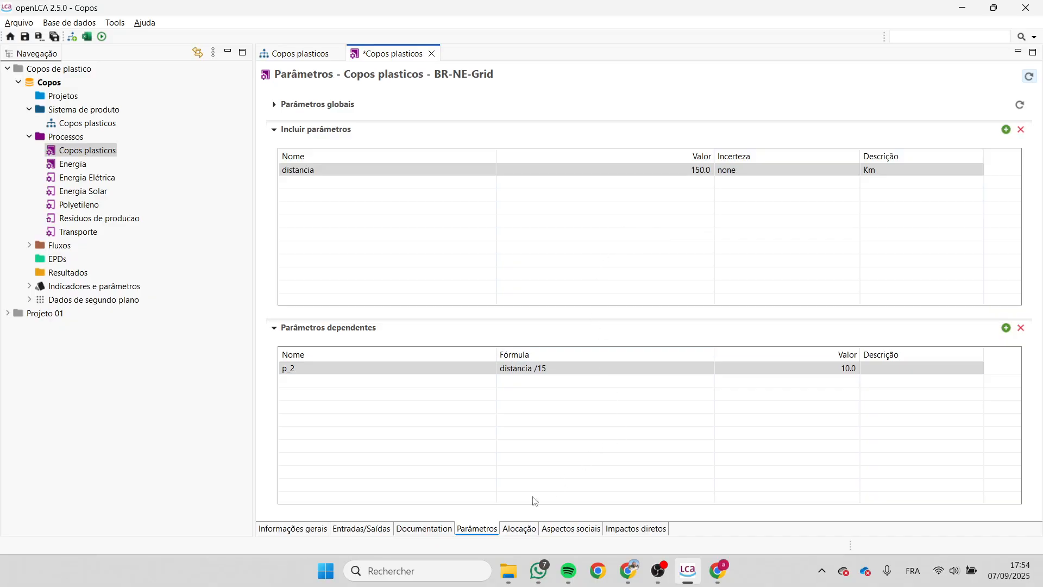
click(519, 529)
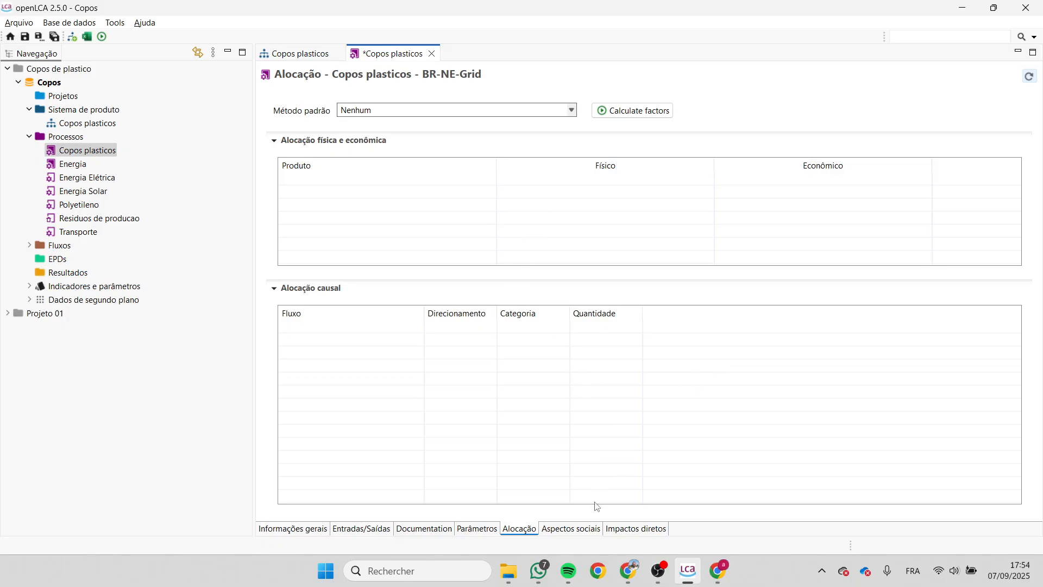
click(589, 535)
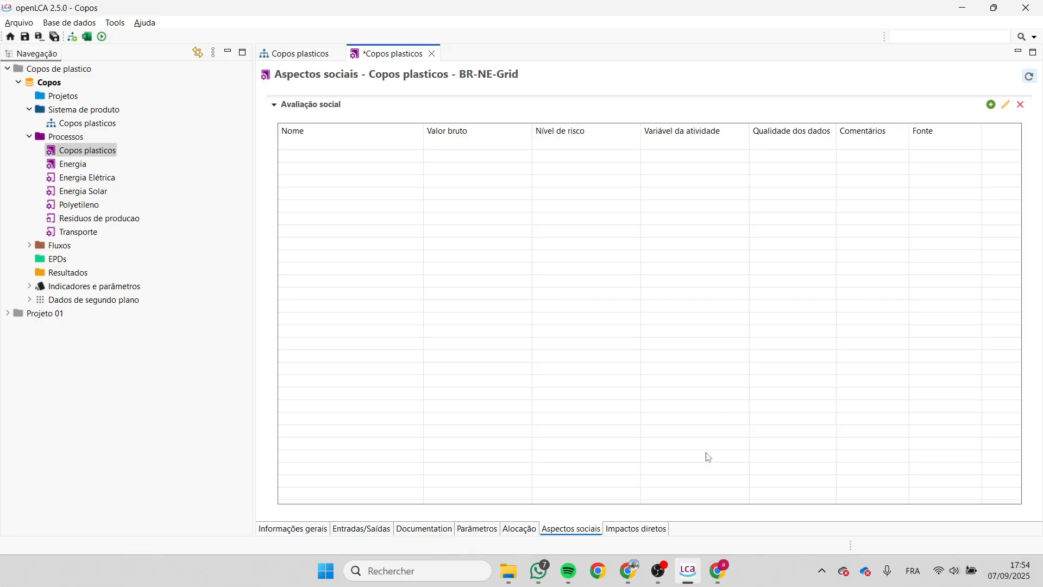
click(648, 530)
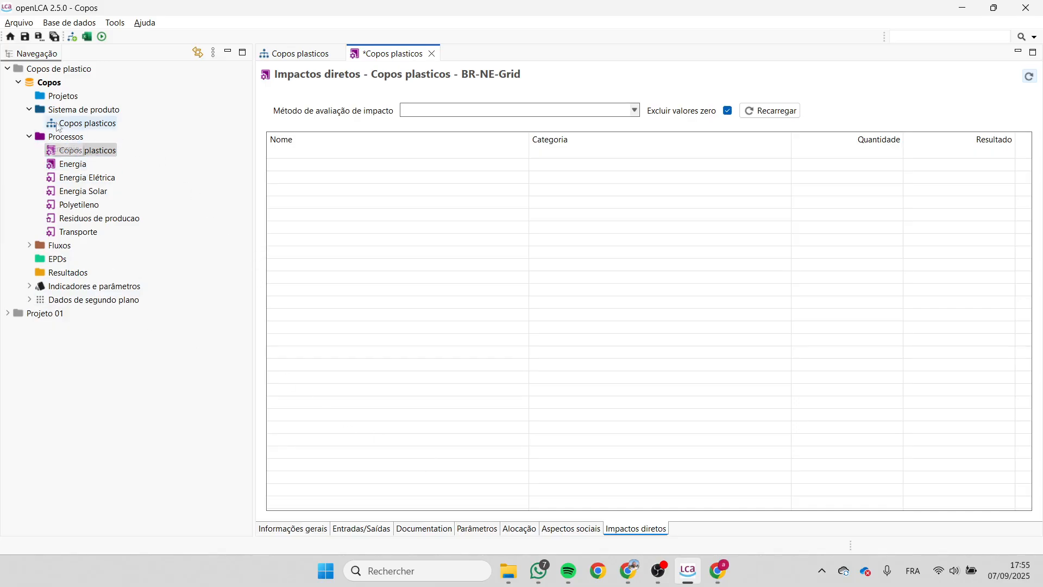
- Open the Copos plasticos product system and check its general information and the parameters available for the Baseline set
click(78, 126)
double_click(77, 124)
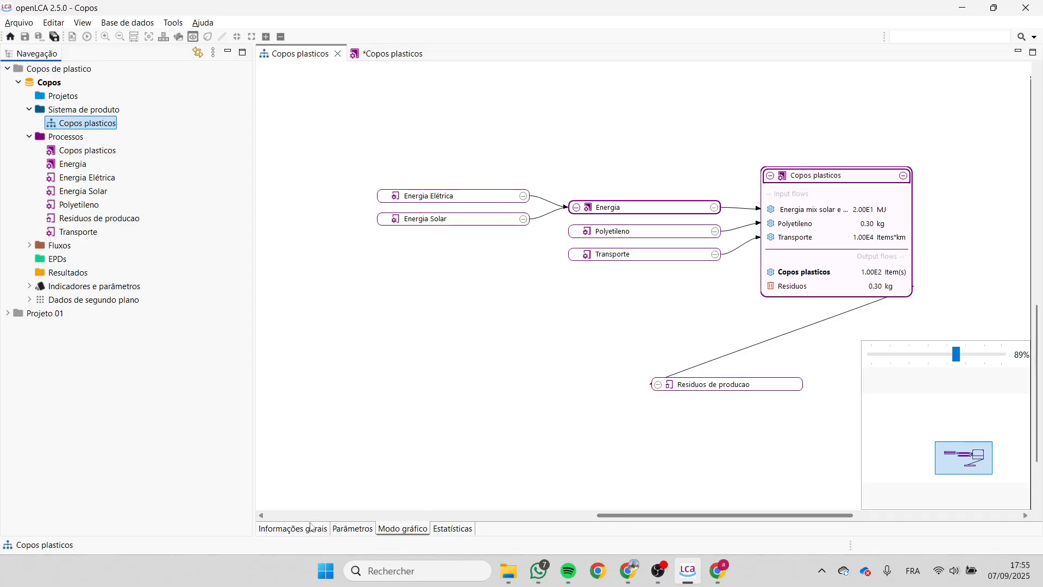
click(293, 528)
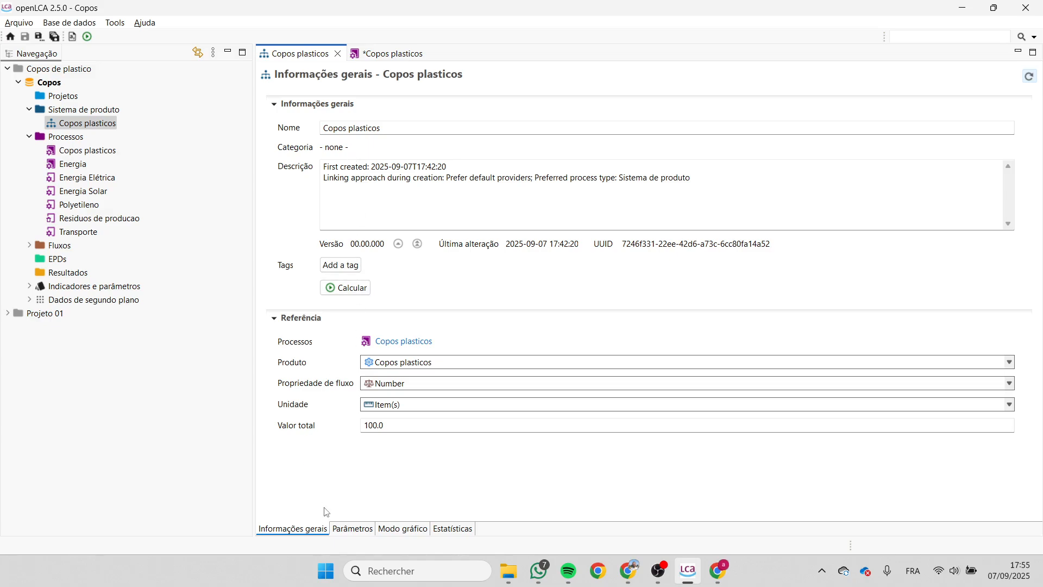
click(353, 530)
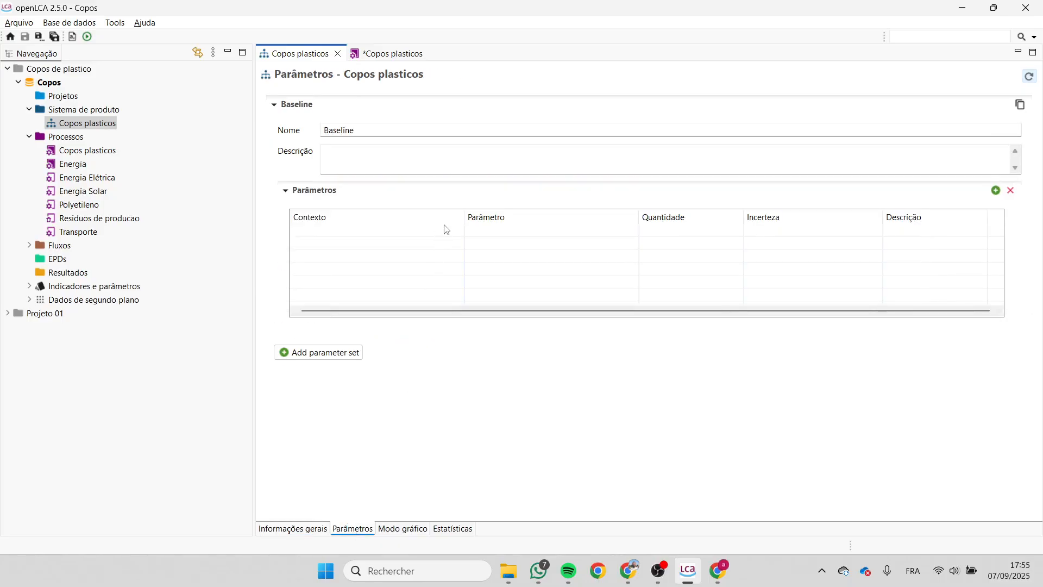
click(995, 190)
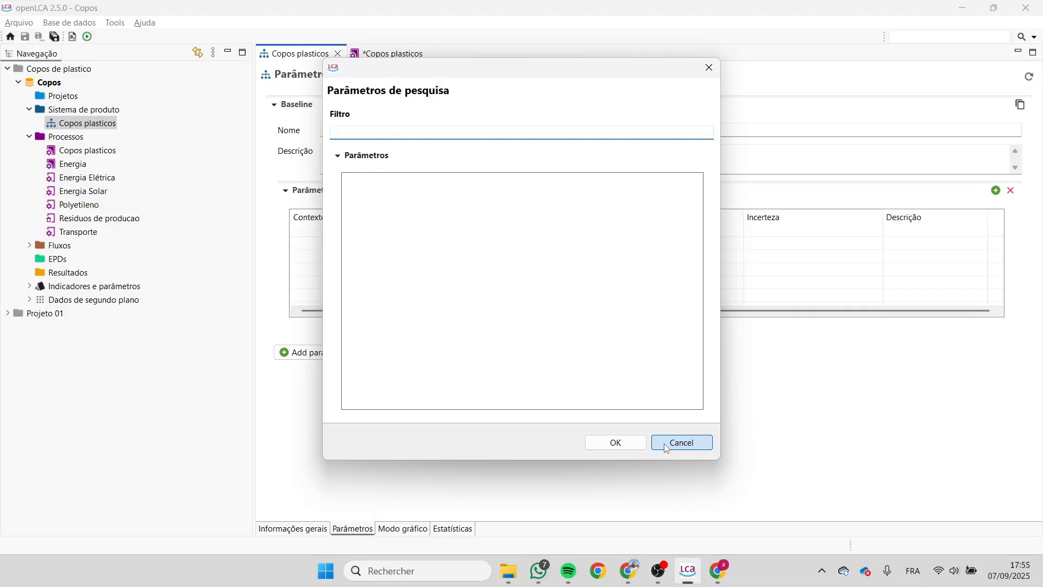
click(679, 442)
- Try adding a second parameter set to the product system, look up parameters for both sets, and remove the added set
click(318, 353)
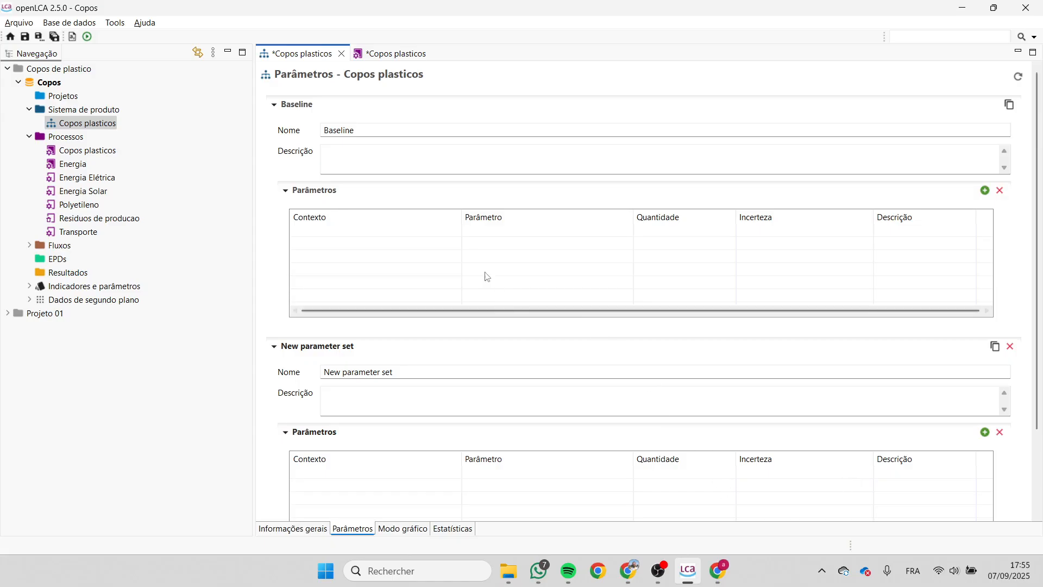
click(985, 190)
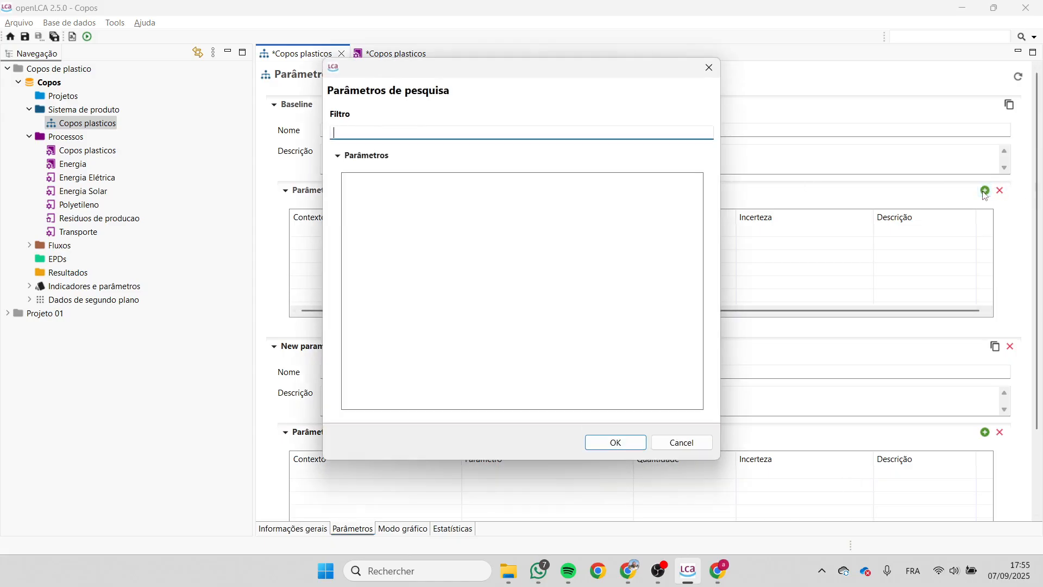
click(666, 445)
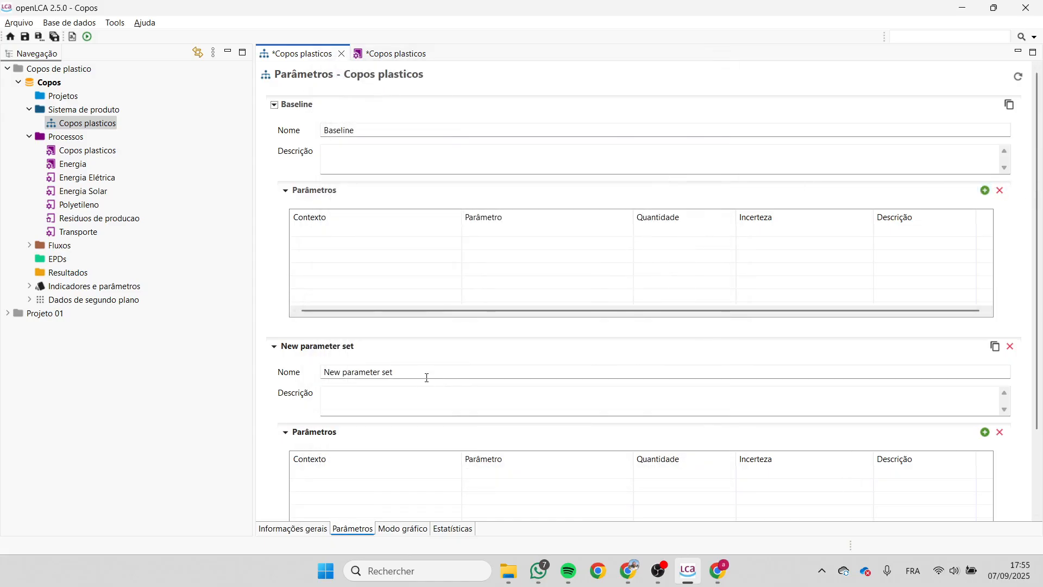
scroll(891, 449, down, 1)
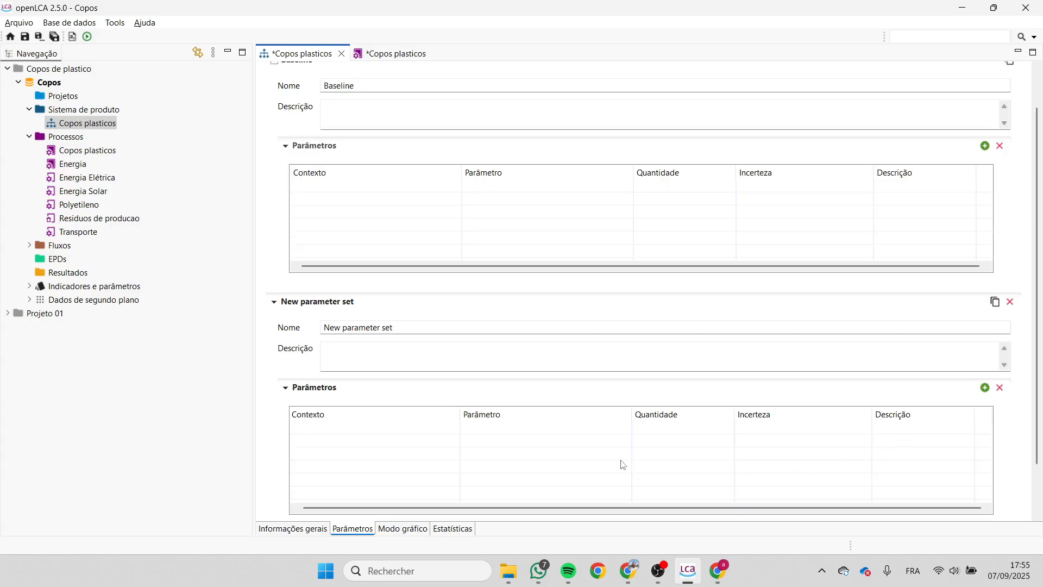
click(985, 388)
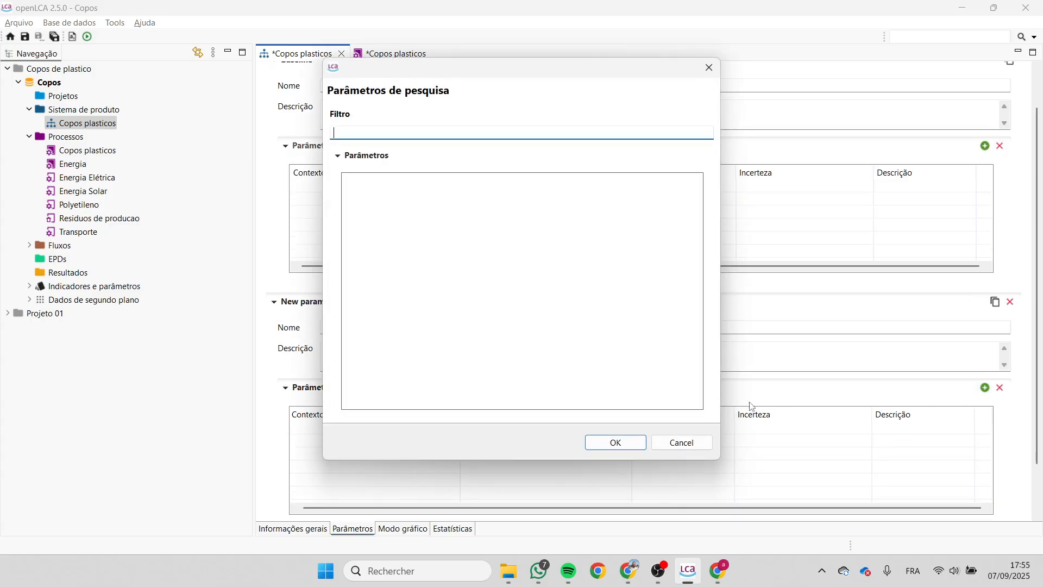
click(680, 442)
scroll(493, 340, up, 1)
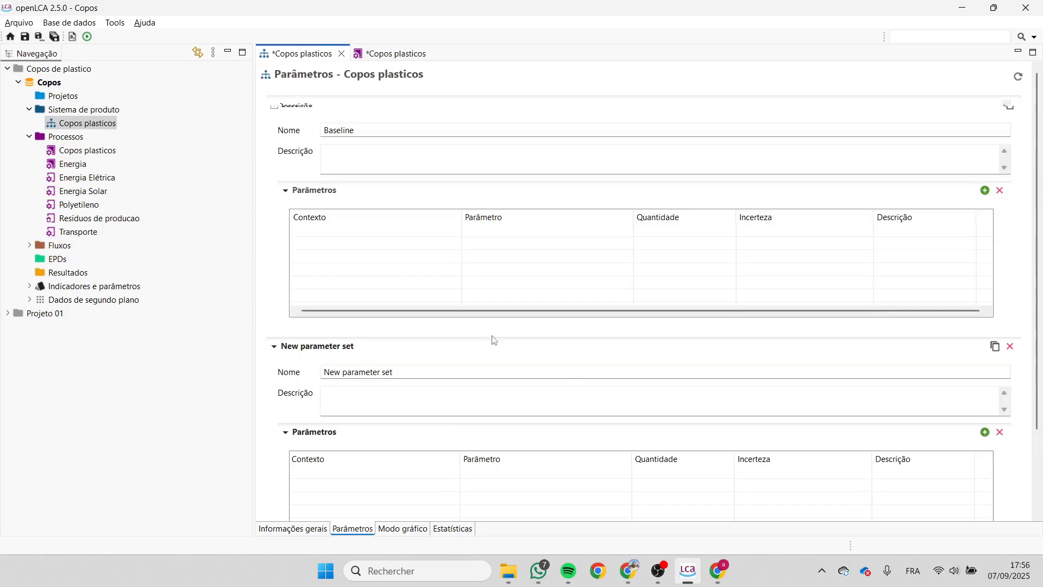
click(1010, 346)
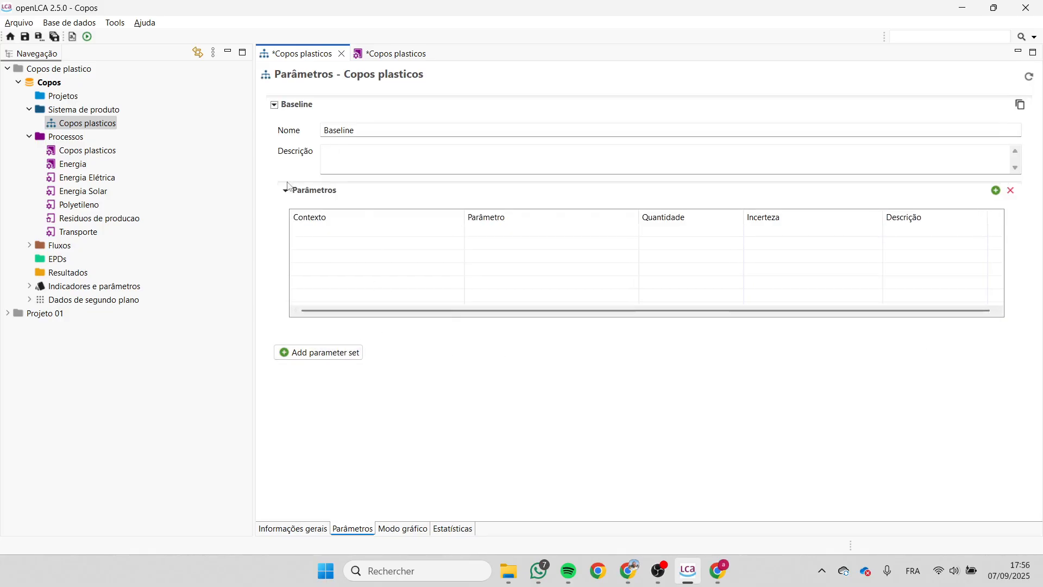
- Expand the Indicadores e parâmetros and Dados de segundo plano groups and review the product system's statistics
click(29, 287)
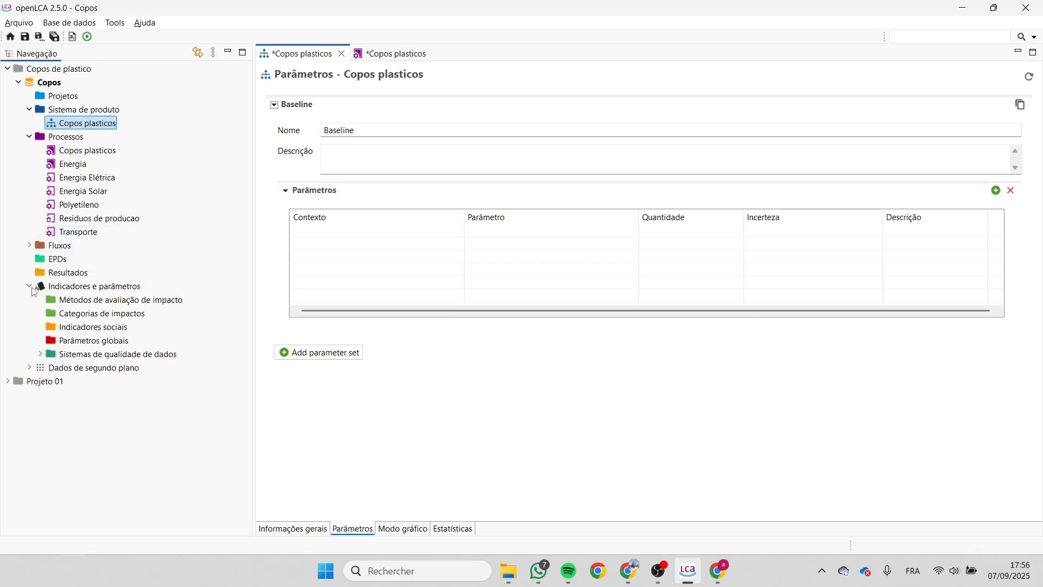
click(31, 369)
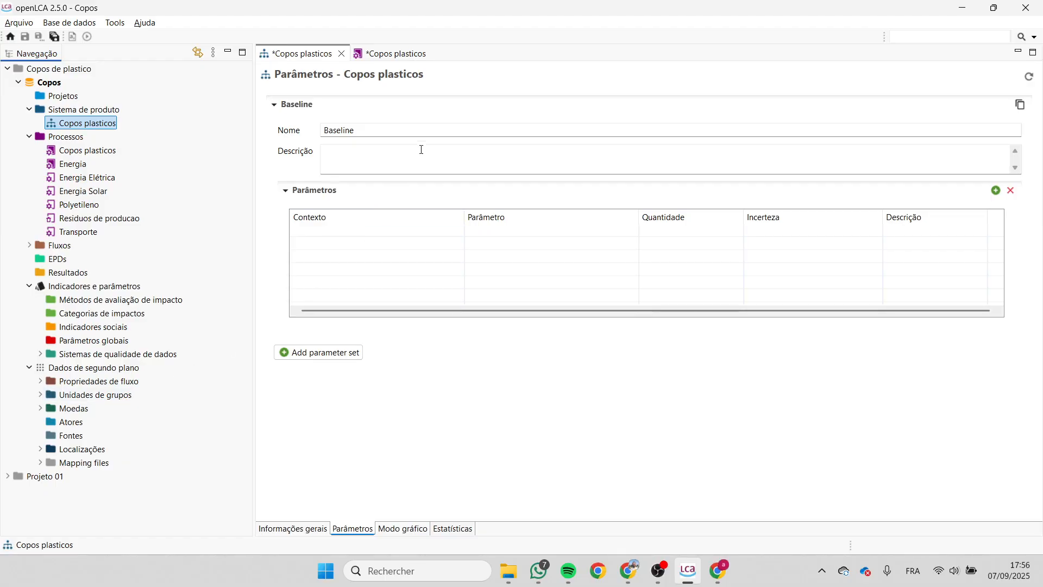
click(451, 534)
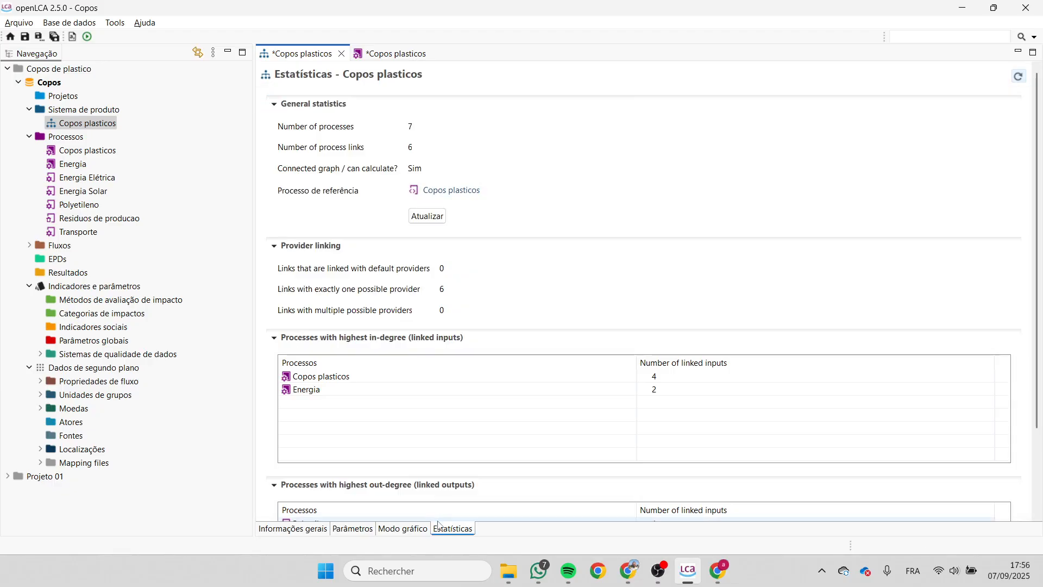
scroll(467, 251, down, 3)
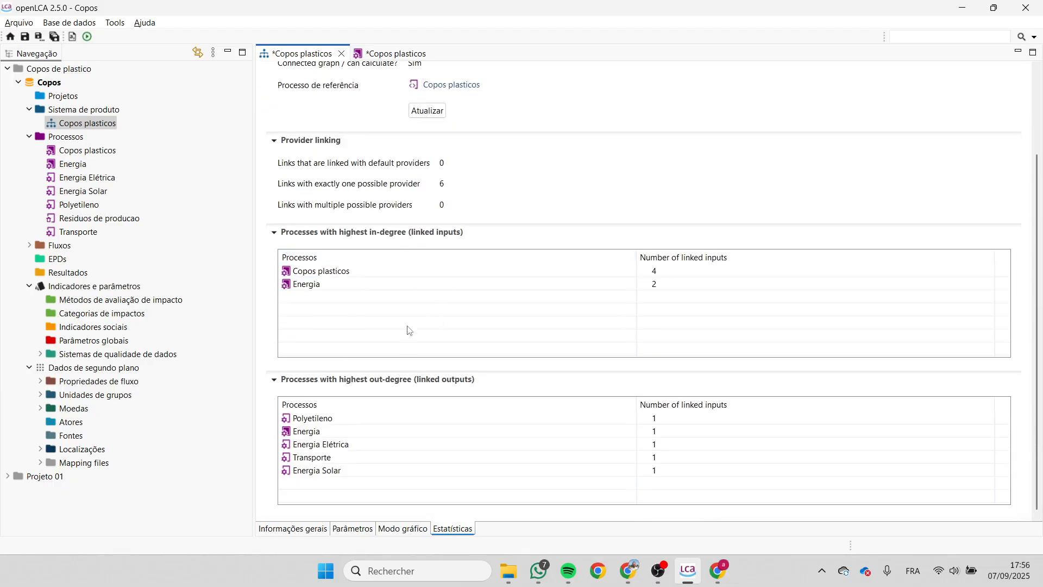
- Move the Residuos de producao process to the right of the Copos plasticos process in the product system's model graph
click(413, 529)
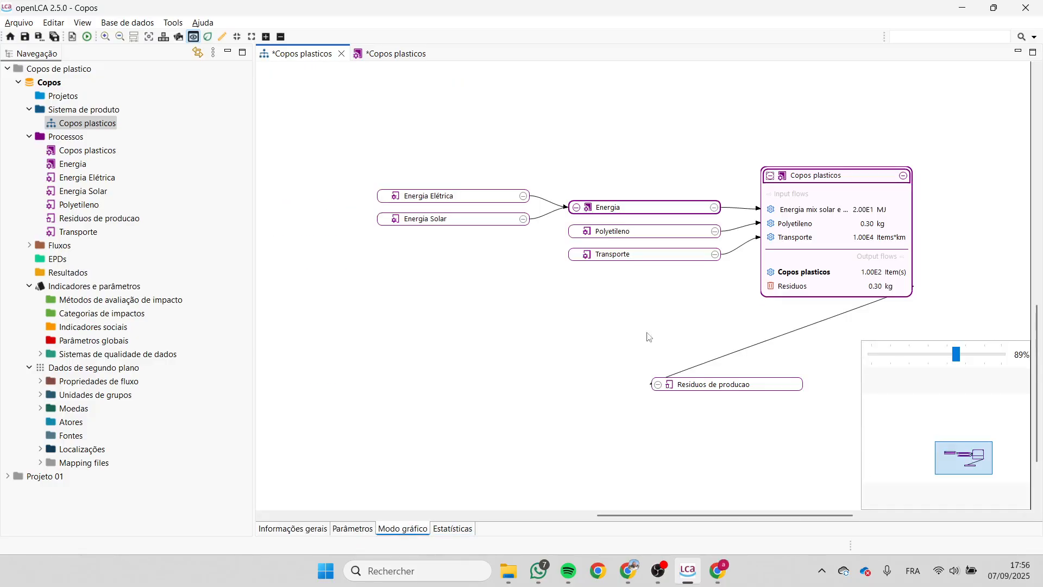
drag(858, 165, 780, 169)
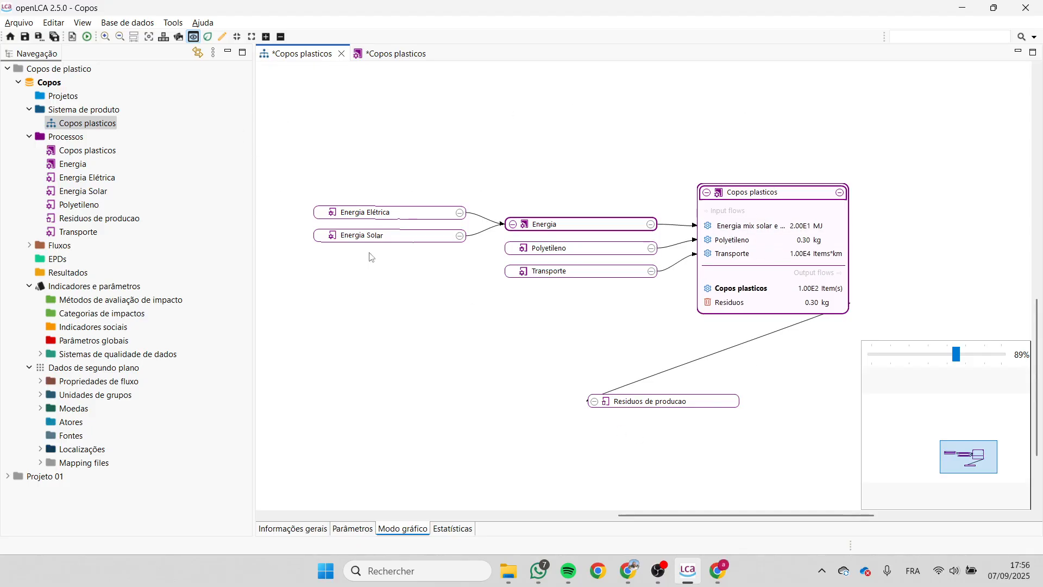
drag(614, 157, 593, 106)
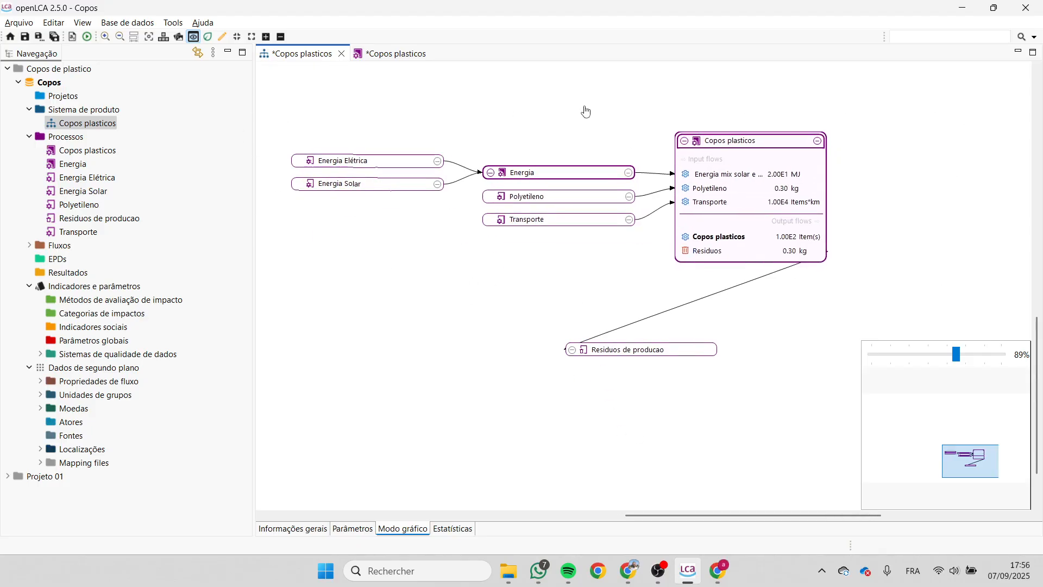
drag(478, 161, 505, 163)
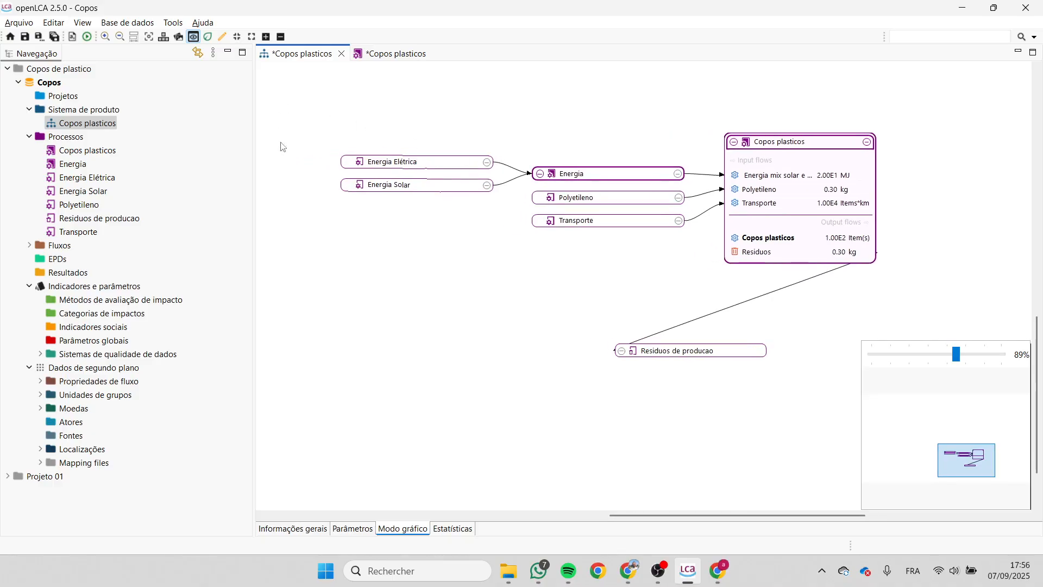
click(734, 351)
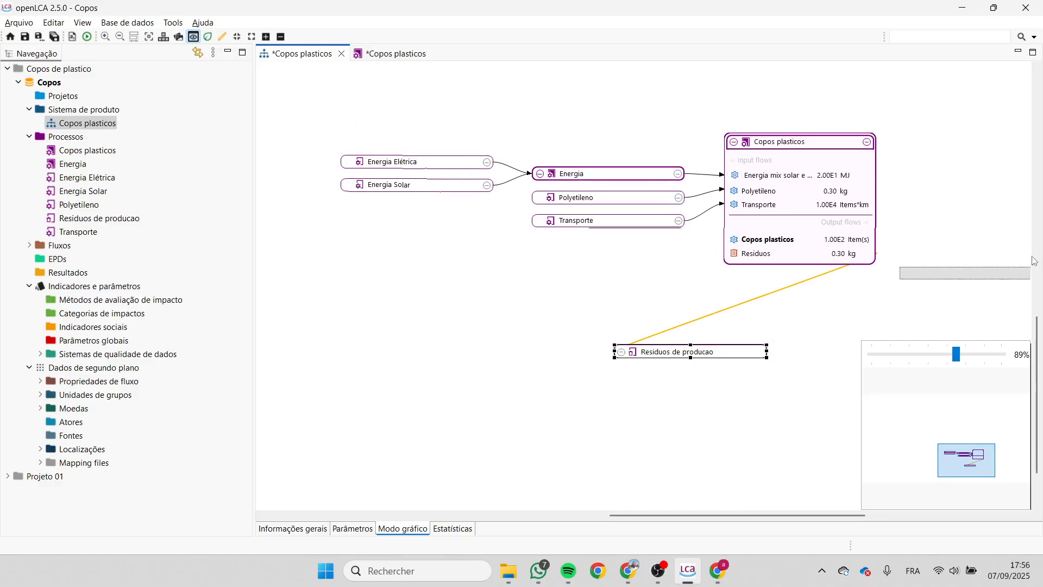
drag(1026, 221, 1013, 175)
drag(889, 275, 723, 292)
scroll(705, 310, down, 1)
drag(633, 315, 738, 300)
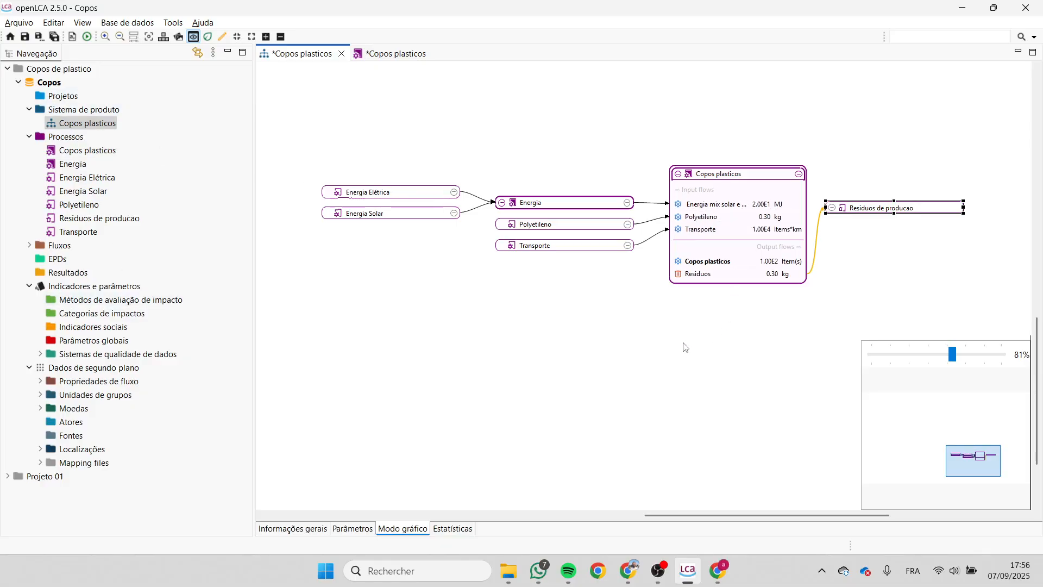
scroll(661, 246, up, 2)
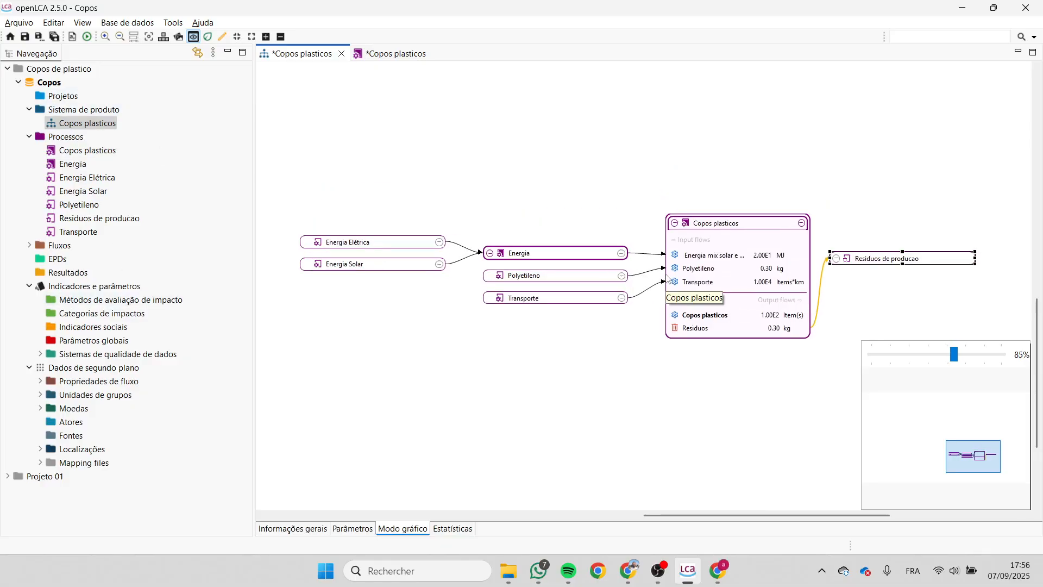
scroll(645, 305, up, 1)
scroll(635, 288, down, 3)
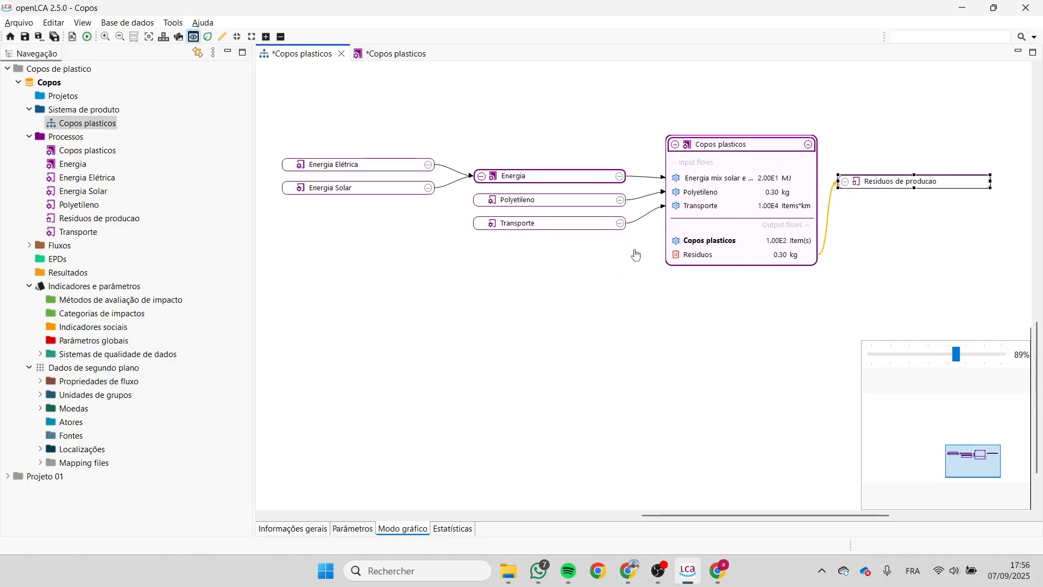
- Recheck the product system's statistics, then close the Copos plasticos product system and process, saving the changes to both
click(445, 530)
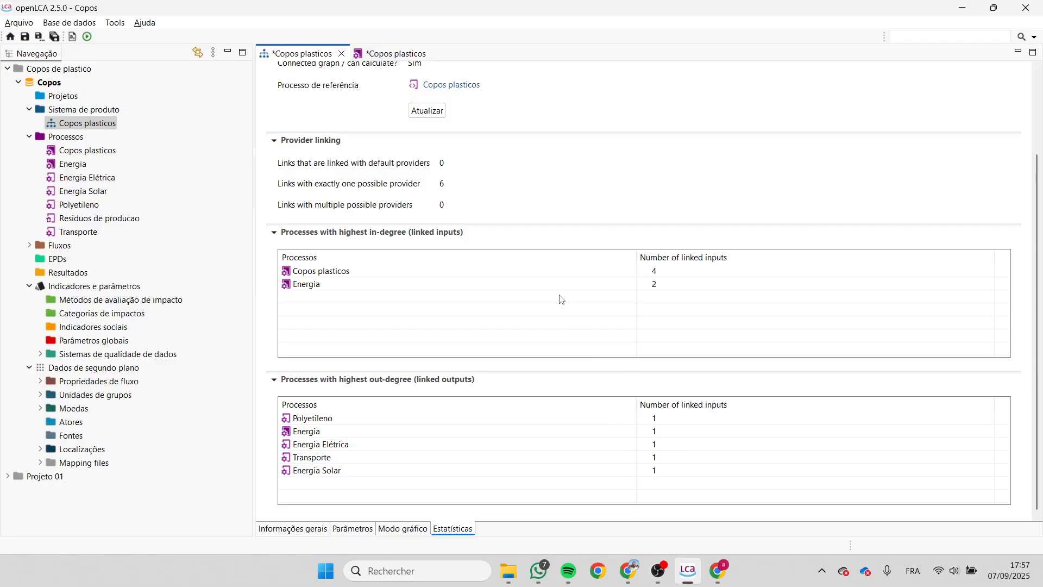
click(342, 54)
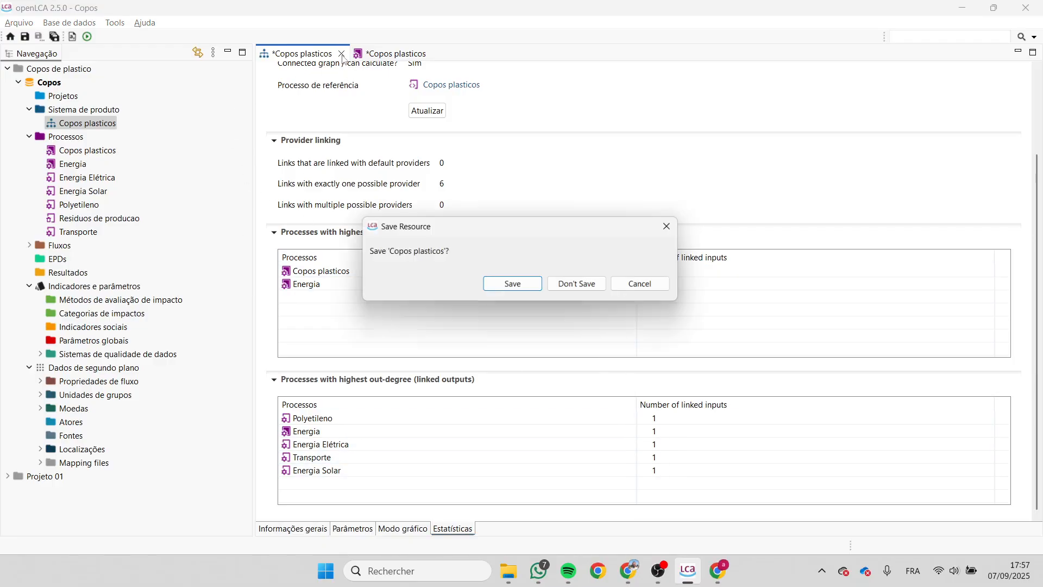
click(516, 282)
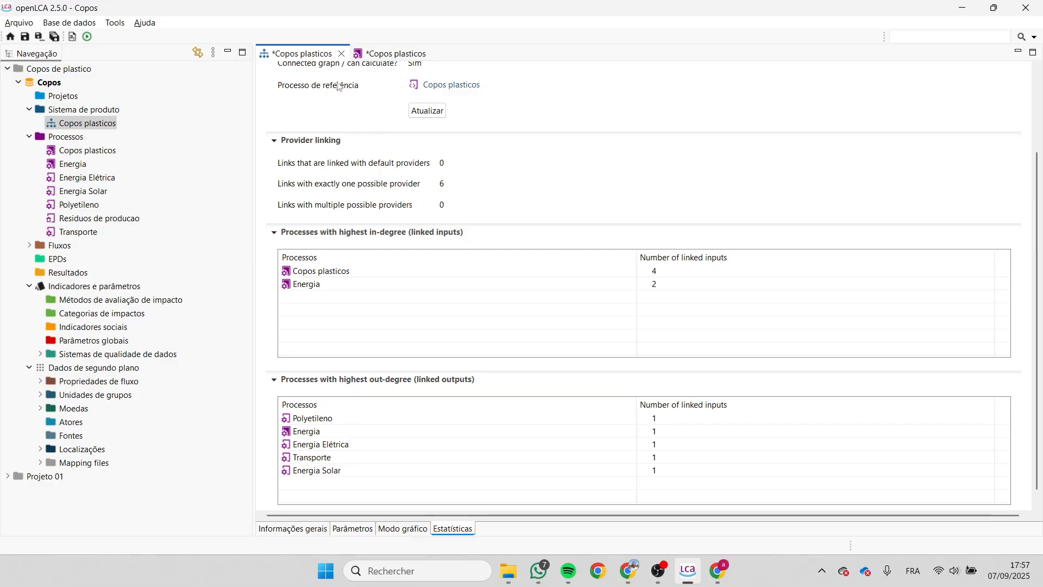
click(341, 54)
click(523, 287)
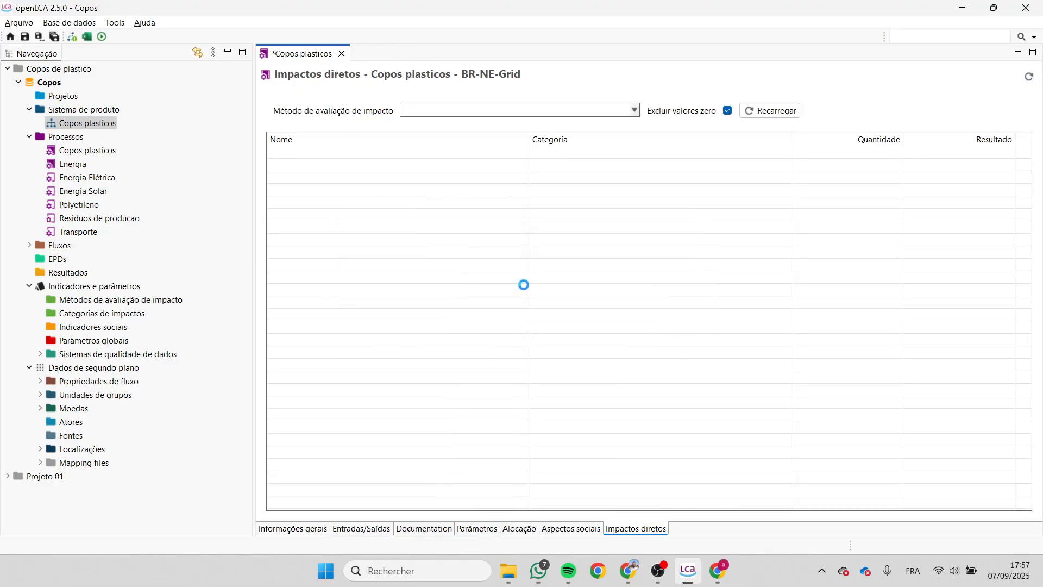